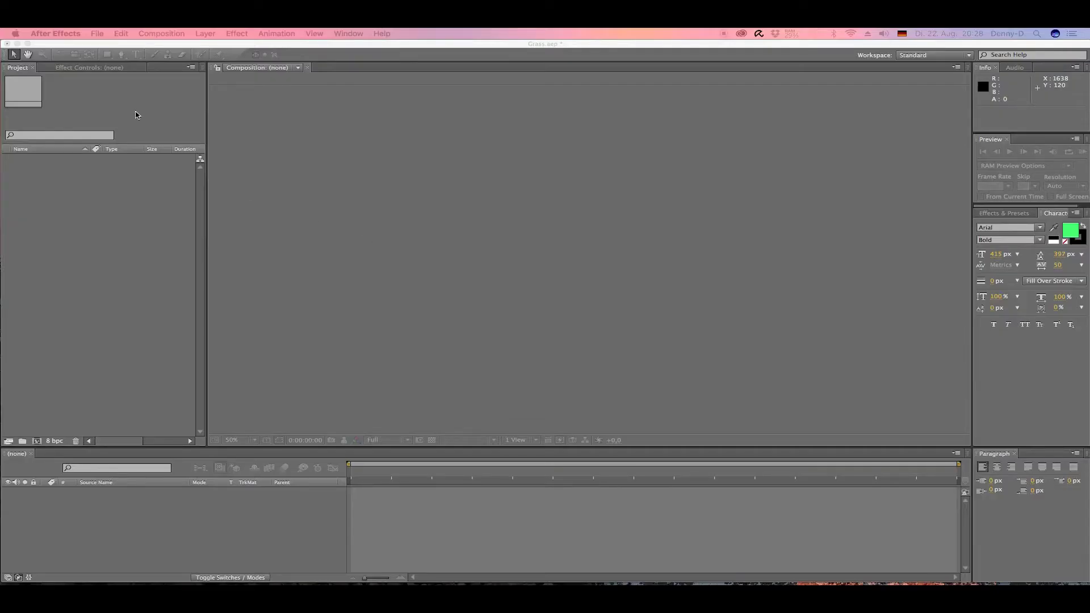
Create a 1920×1080, 30 fps composition named Grass Texture with a duration of 0:00:05:00.
left_click(110, 53)
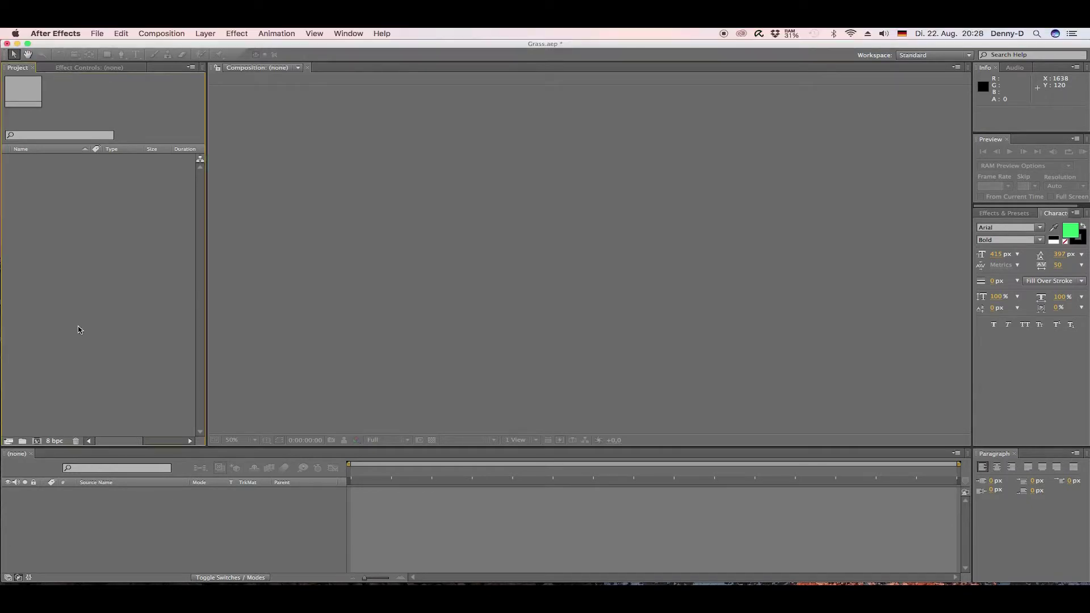
left_click(37, 441)
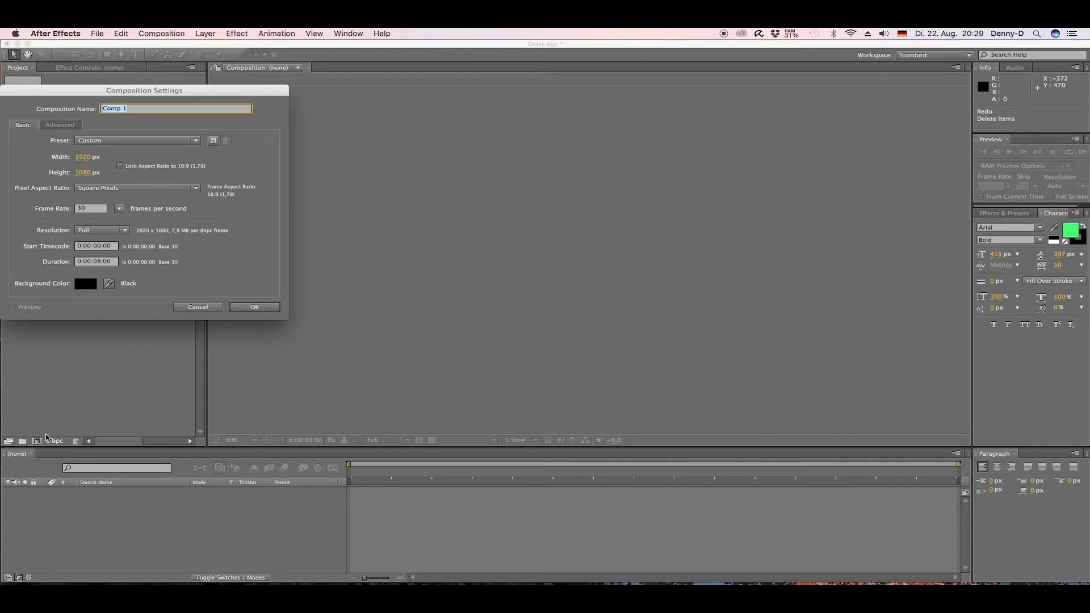
type("C")
left_click(100, 264)
left_click(100, 264)
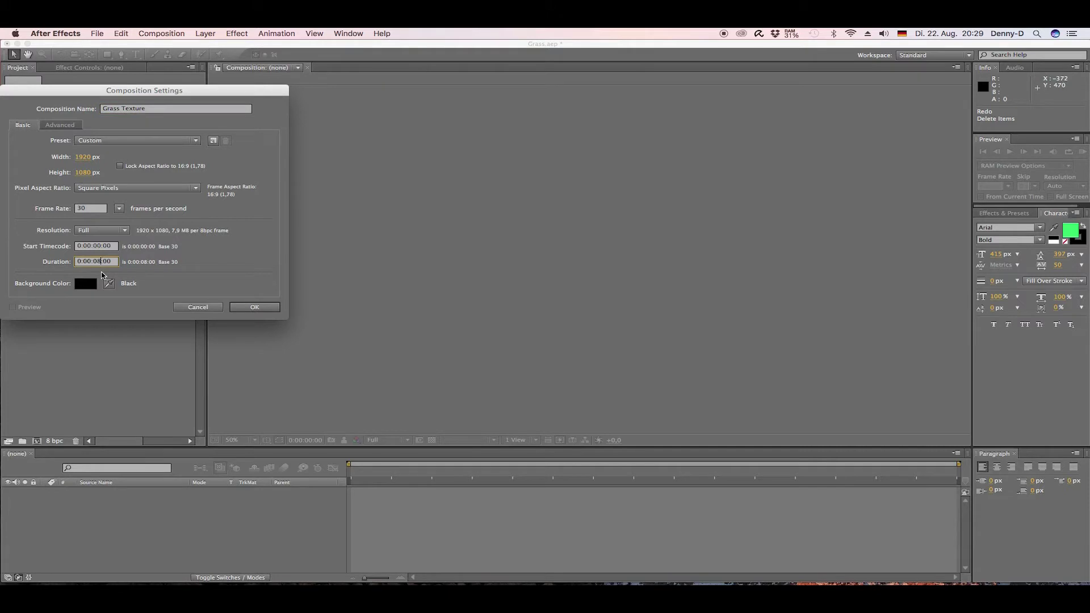
key("BackSpace")
left_click(254, 307)
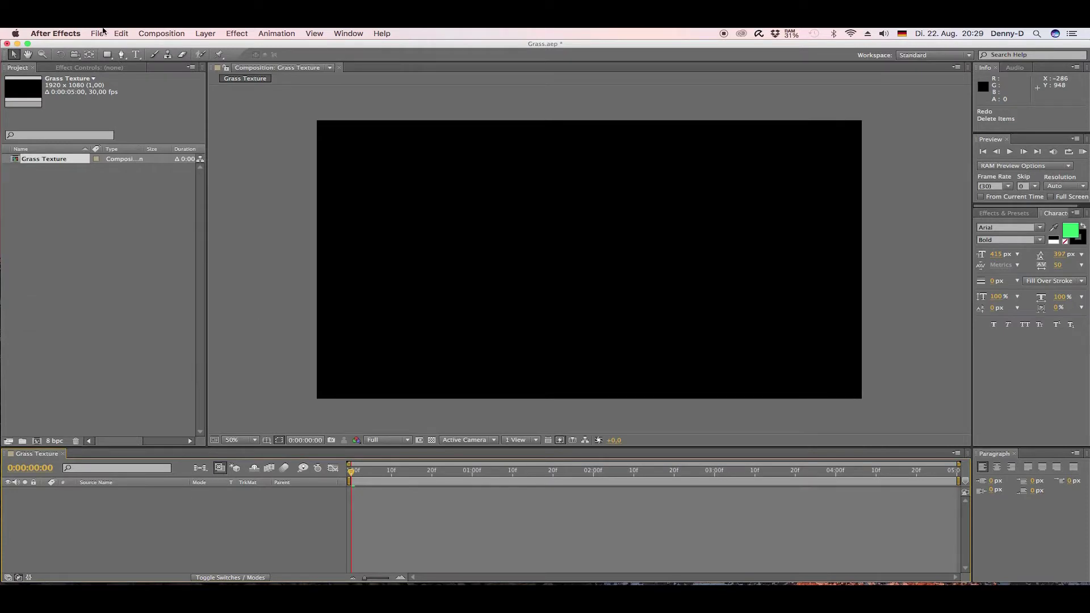
Add a text layer reading MOVING on the first line and GRASS on the second.
left_click(137, 55)
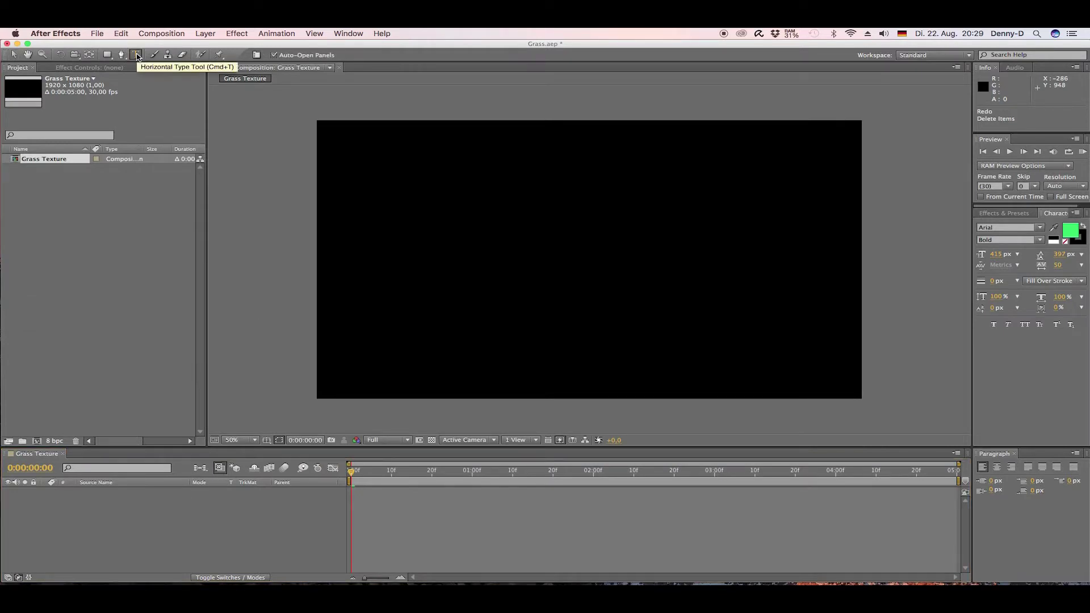
left_click(470, 182)
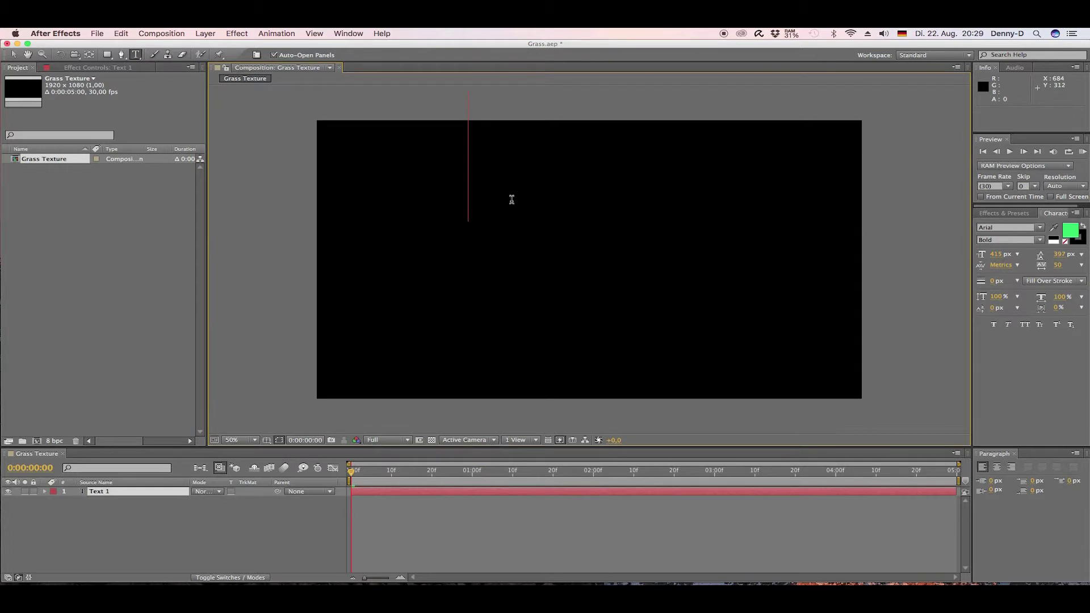
type("MO")
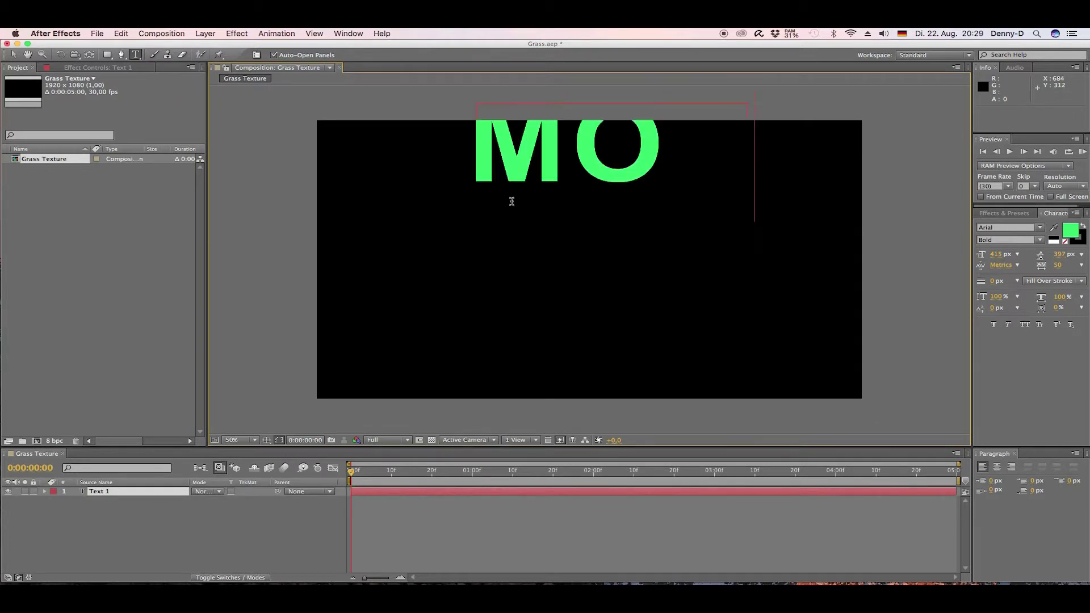
type("VIN")
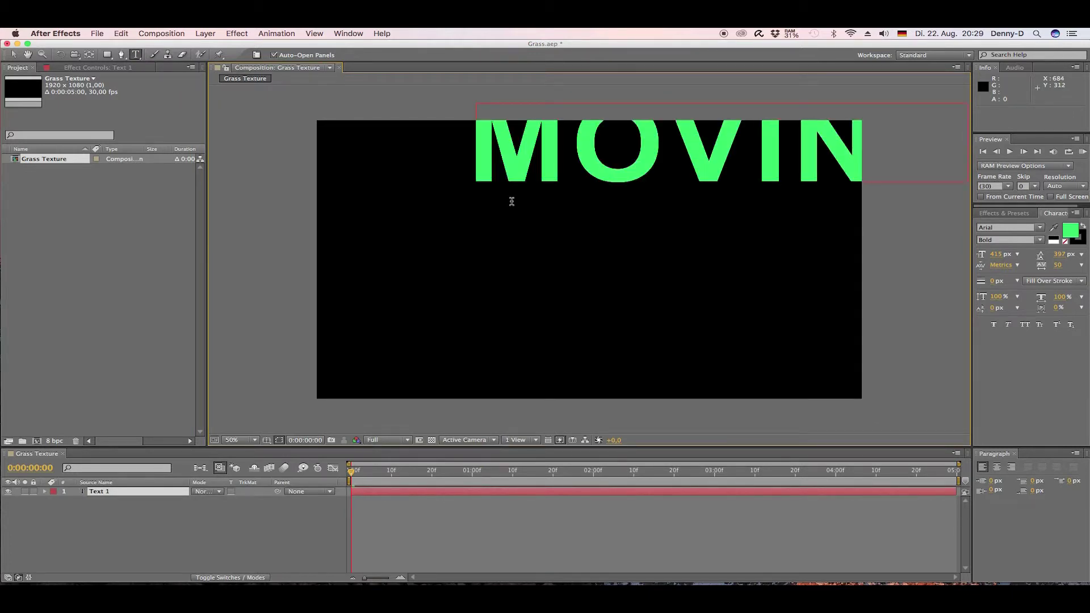
key("Return")
type("G")
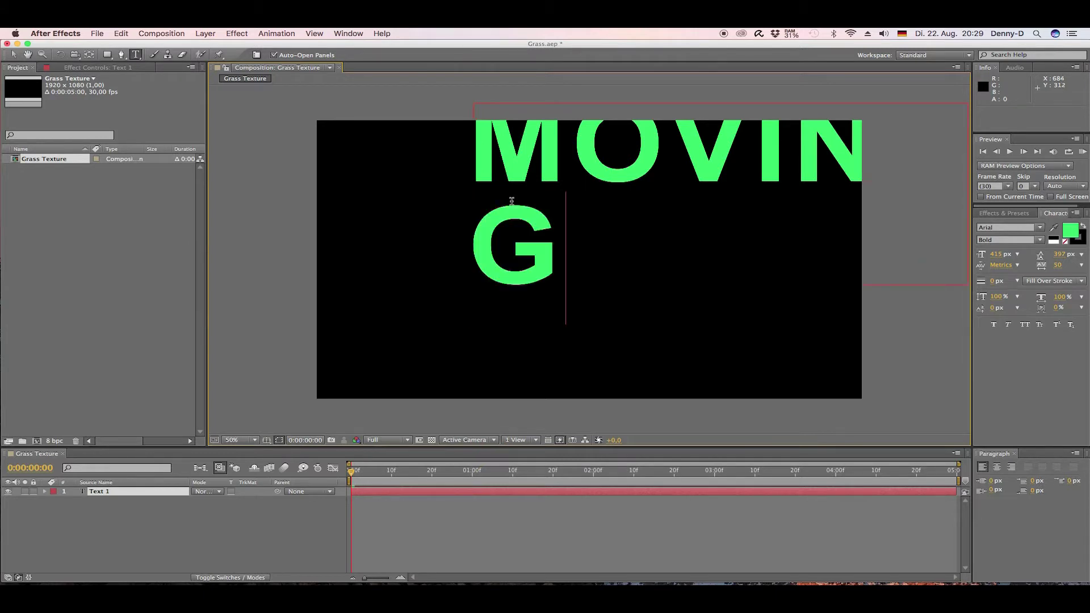
type("RASS")
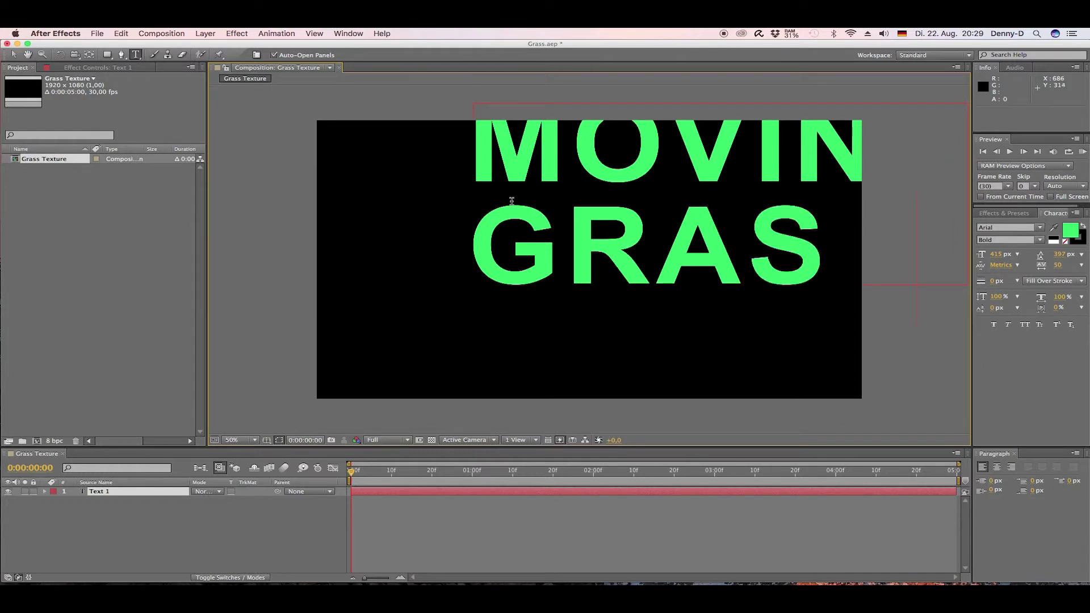
left_click(14, 54)
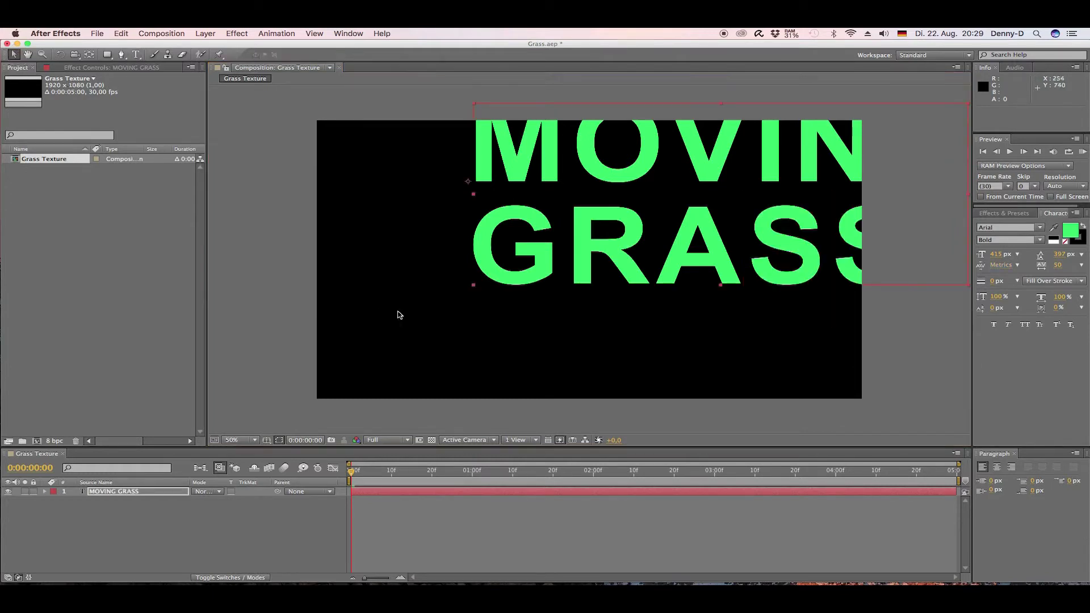
Move the MOVING GRASS title to the frame centre, keeping its green 2FF160 fill.
left_click_drag(617, 168, 491, 233)
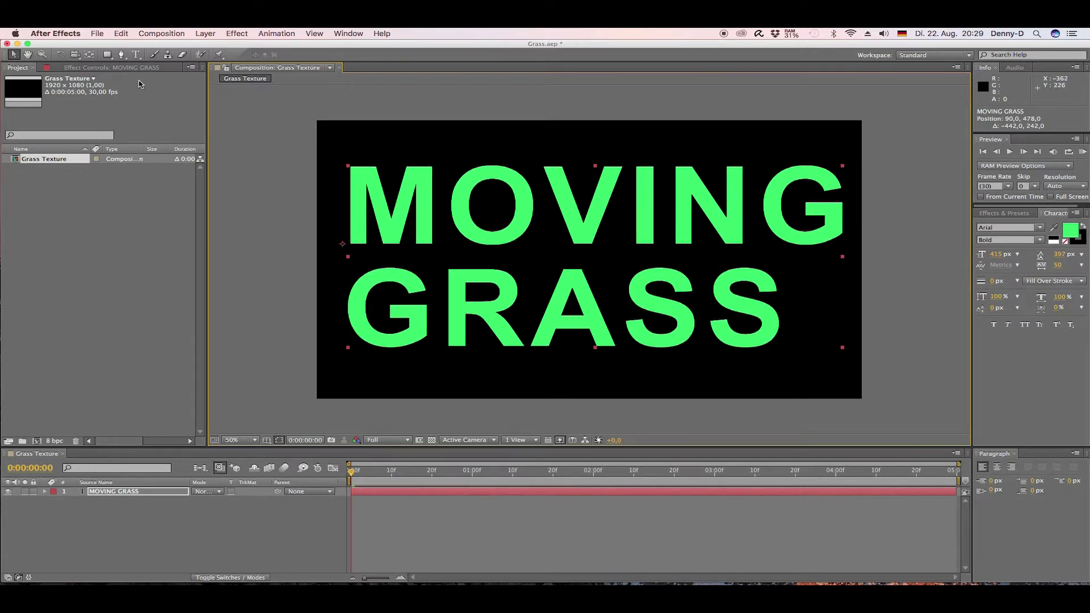
left_click(1041, 228)
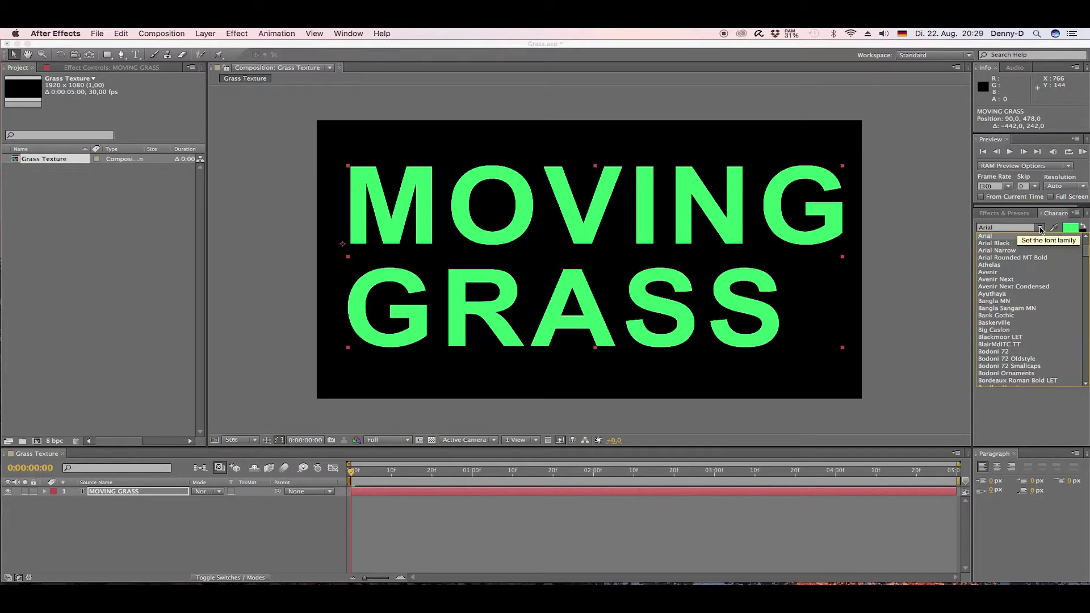
left_click(1068, 232)
left_click(1068, 233)
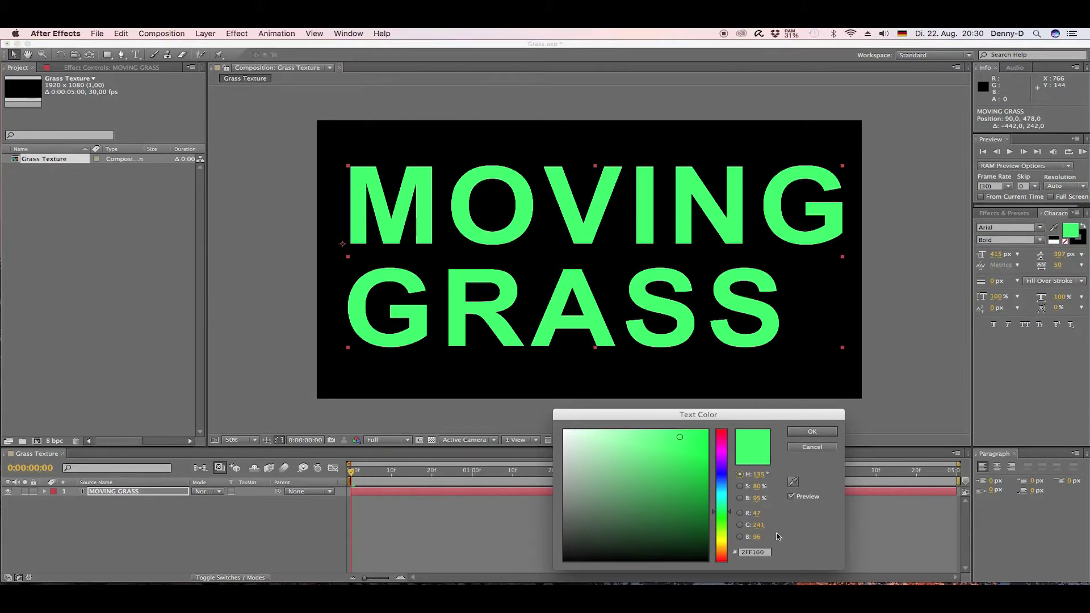
left_click(809, 433)
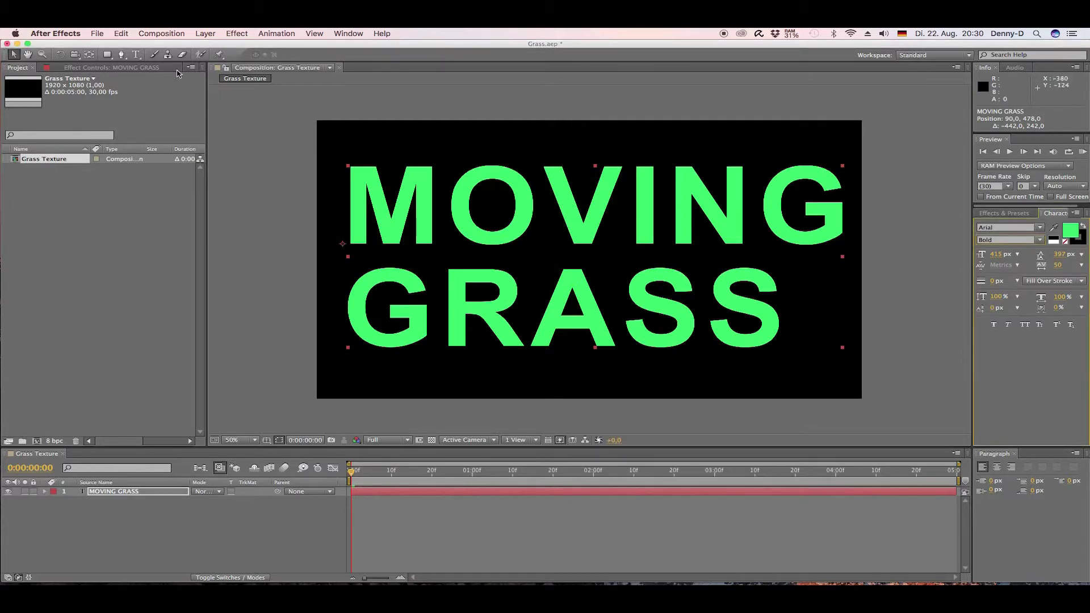
left_click(138, 55)
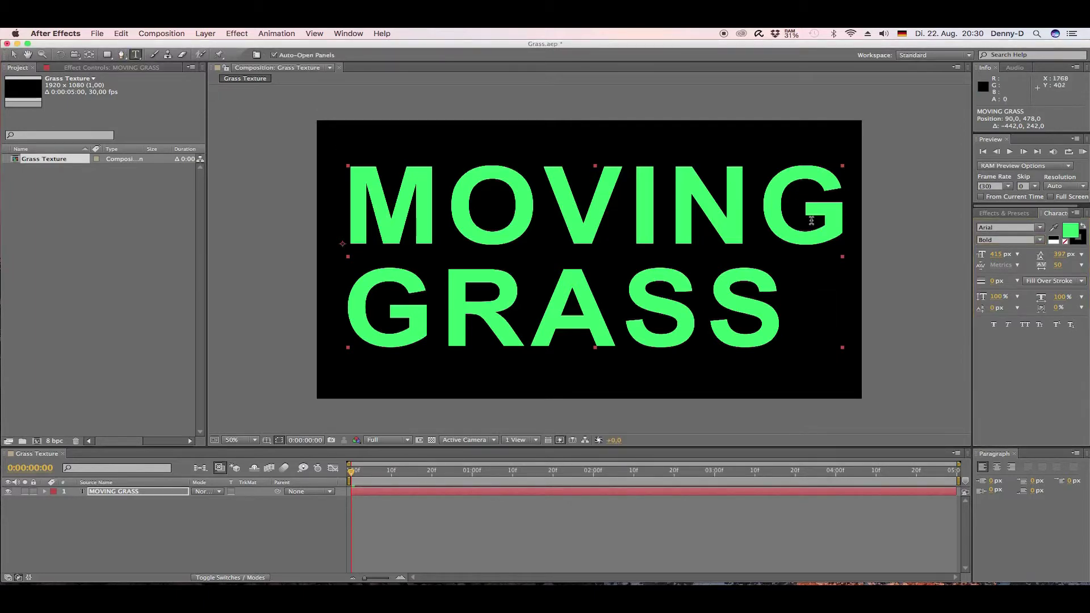
Set the word MOVING to Arial Regular at 359 px.
left_click(834, 218)
left_click_drag(834, 218, 369, 197)
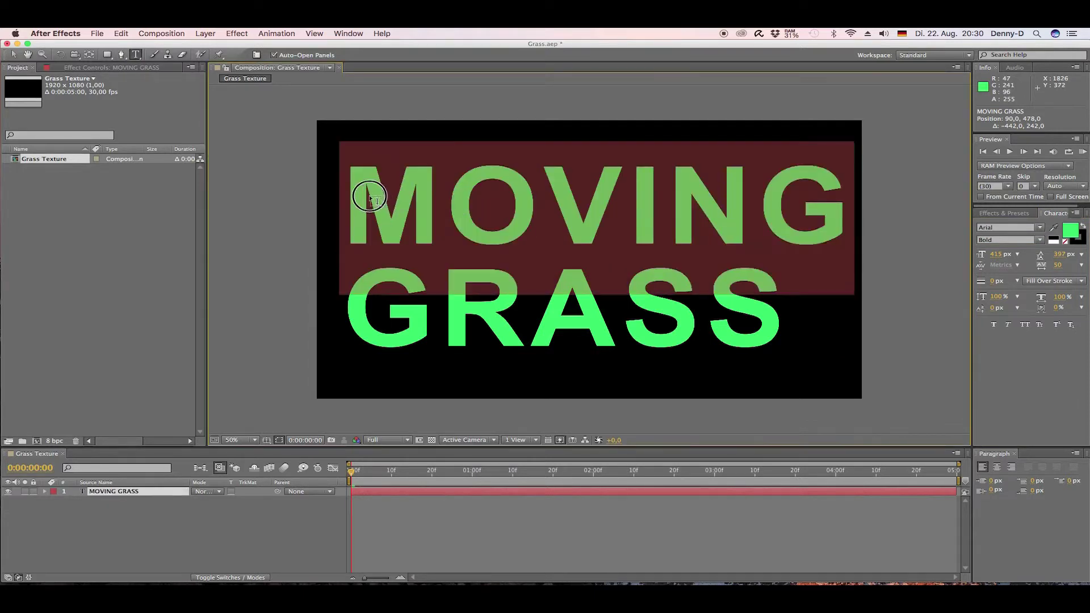
left_click(1042, 243)
left_click(1013, 250)
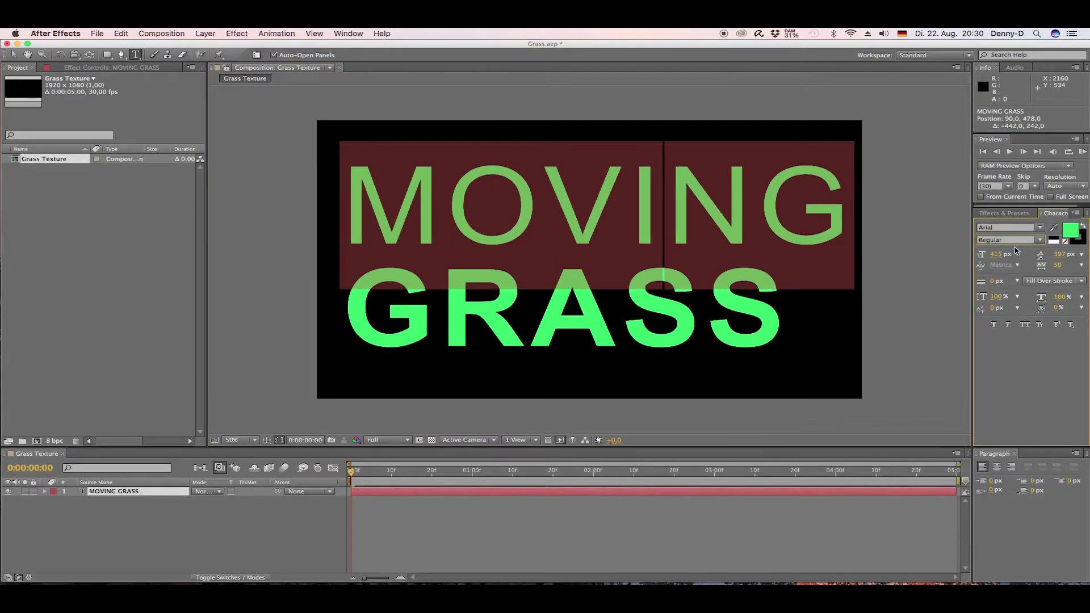
left_click_drag(996, 253, 962, 250)
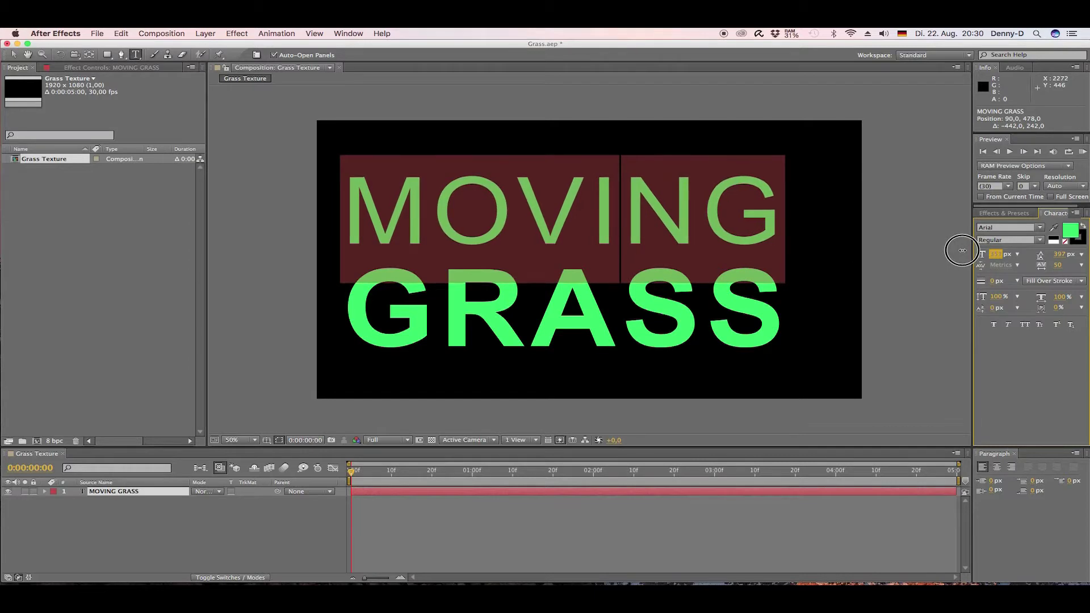
Re-centre the MOVING GRASS layer in the frame.
left_click(265, 512)
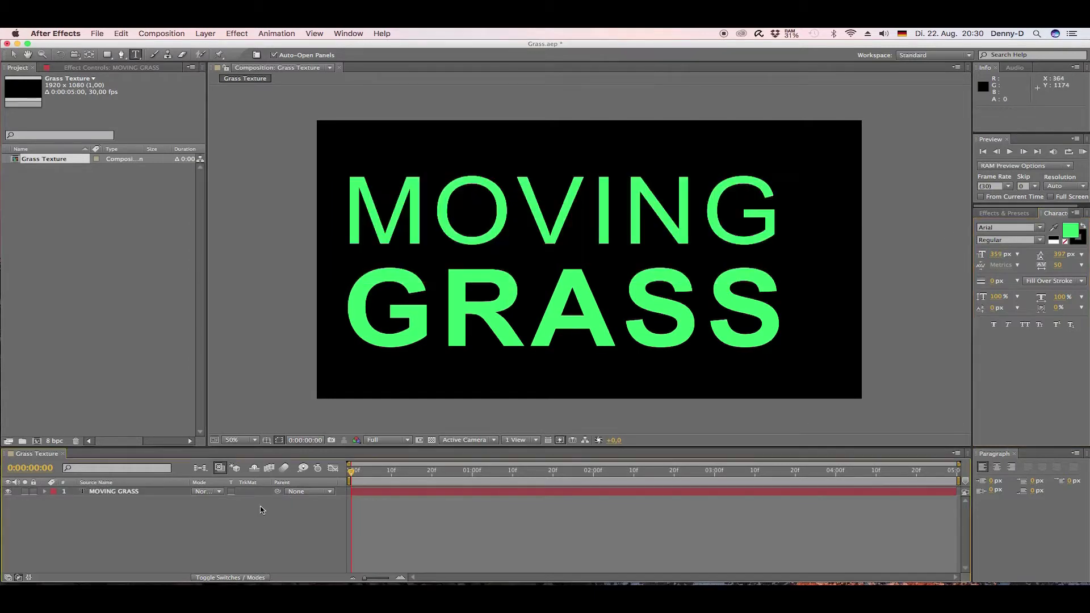
left_click(102, 491)
left_click(12, 55)
left_click_drag(421, 184, 435, 182)
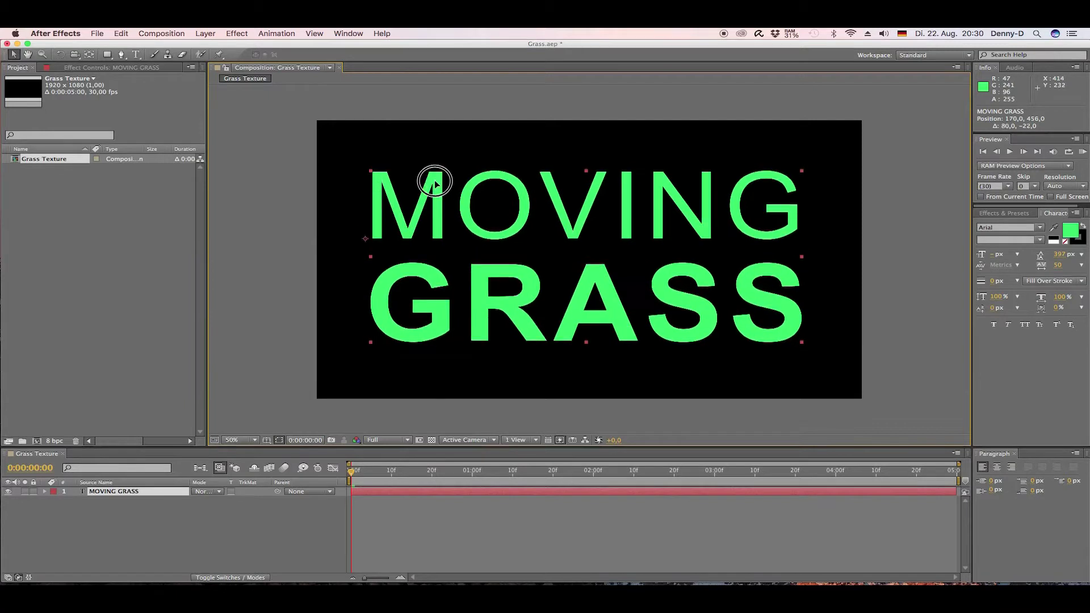
left_click(653, 539)
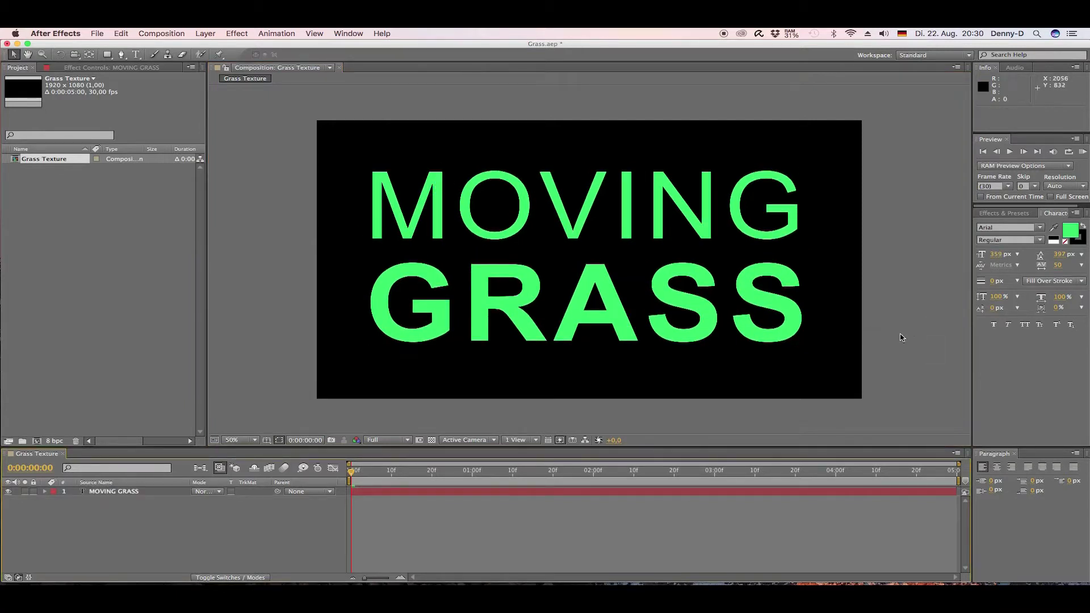
left_click(1008, 214)
Apply Fractal Noise to the MOVING GRASS layer and set its Blending Mode to Multiply.
left_click(1017, 225)
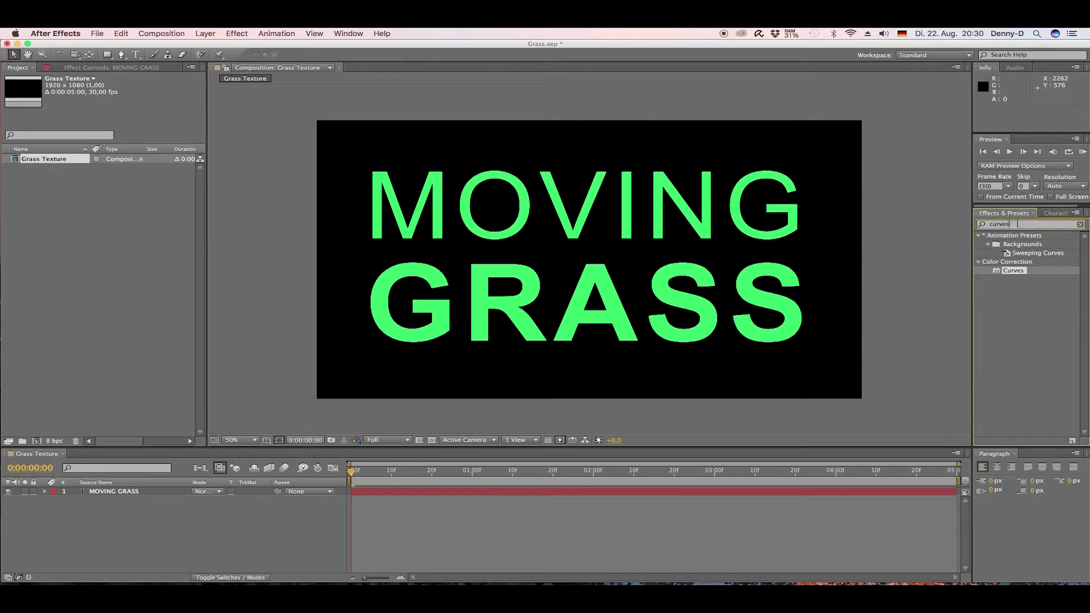
left_click(1080, 225)
type("f")
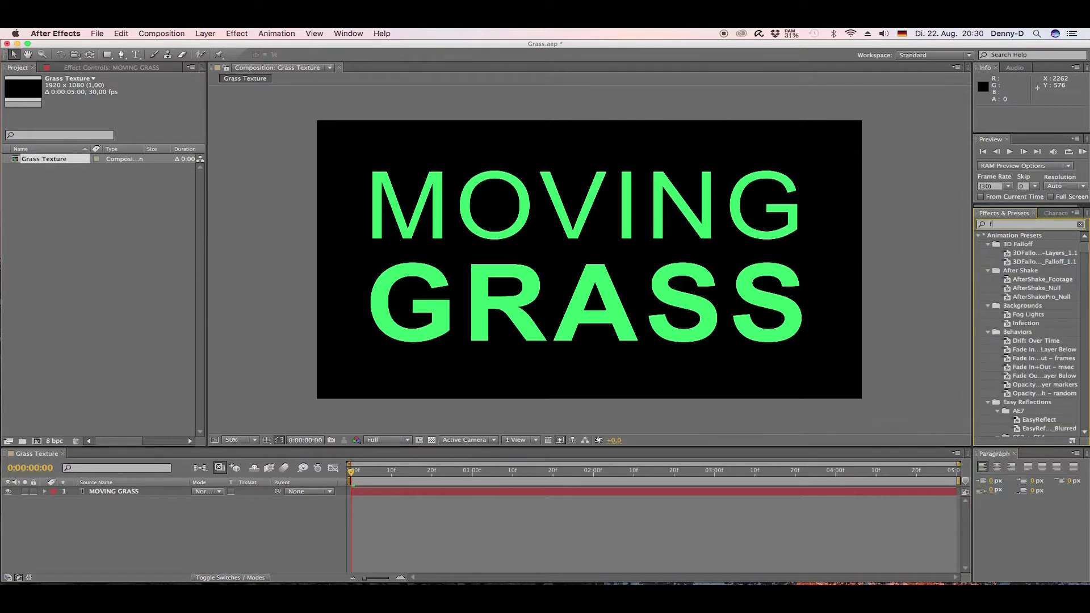
type("racta")
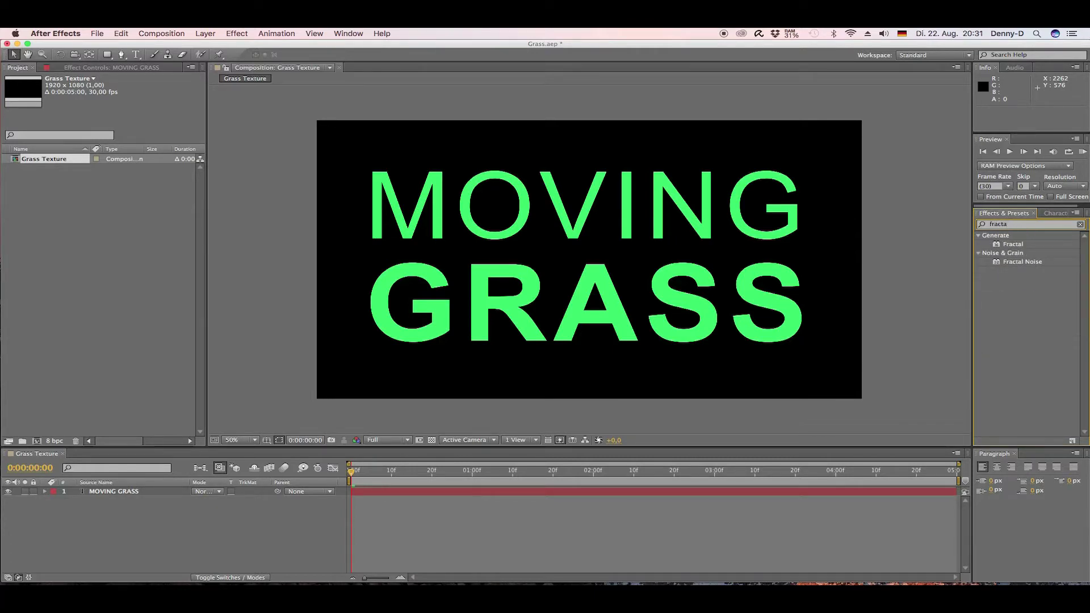
left_click_drag(996, 263, 123, 495)
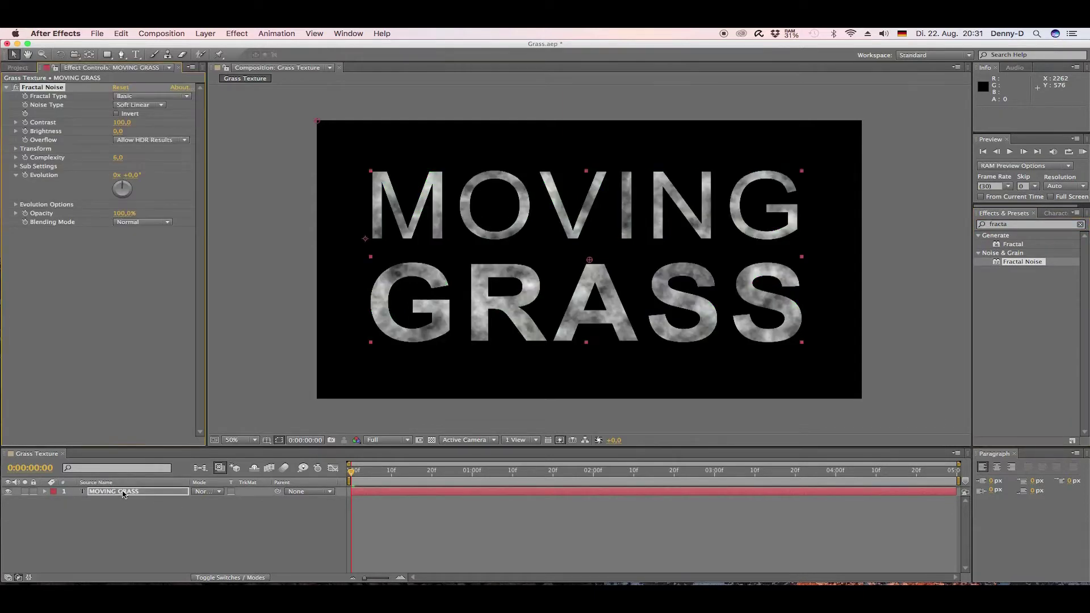
left_click(168, 222)
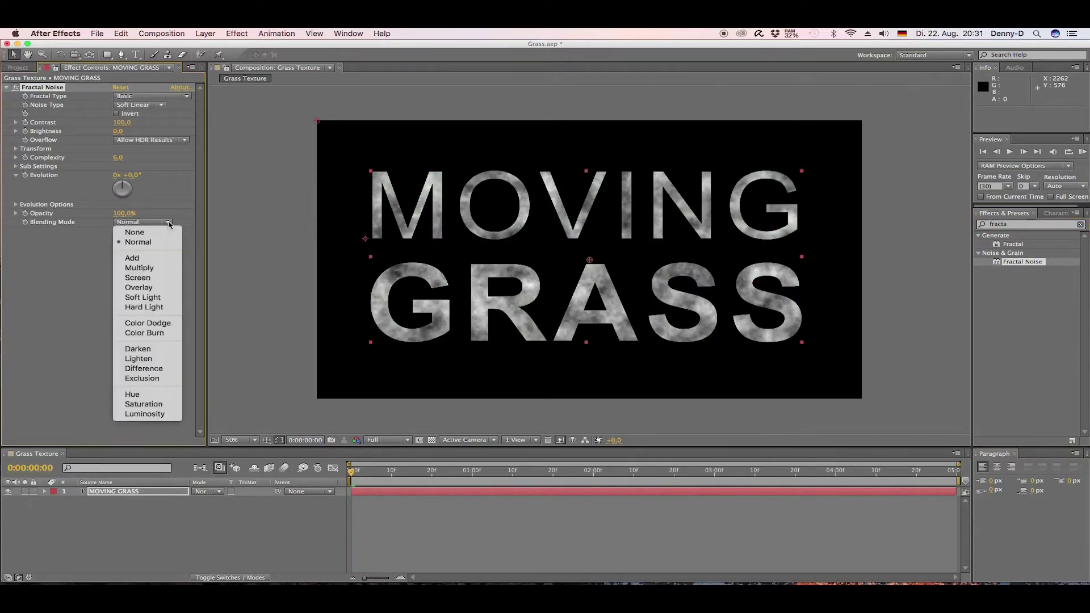
left_click(139, 268)
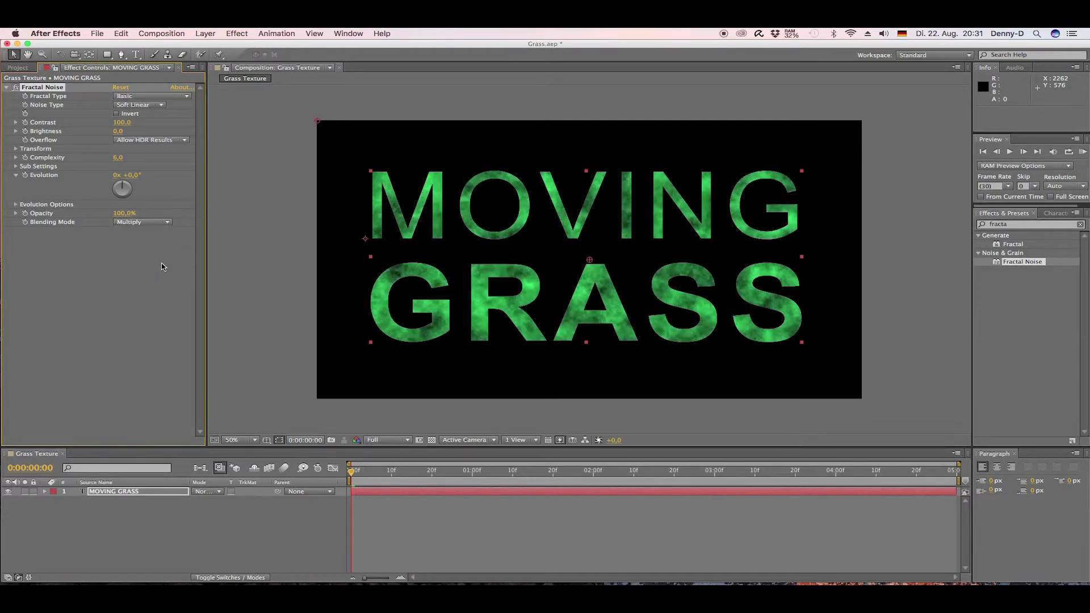
Set Fractal Noise Contrast to 150 and Brightness to 5.
left_click(120, 123)
type("150")
key("Return")
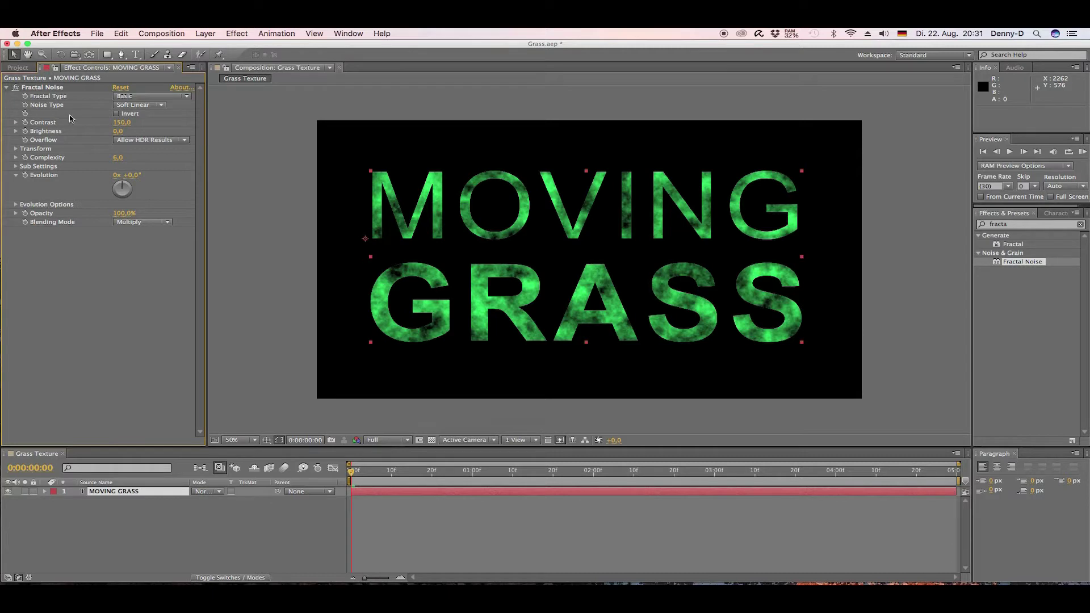
left_click(119, 131)
key("Return")
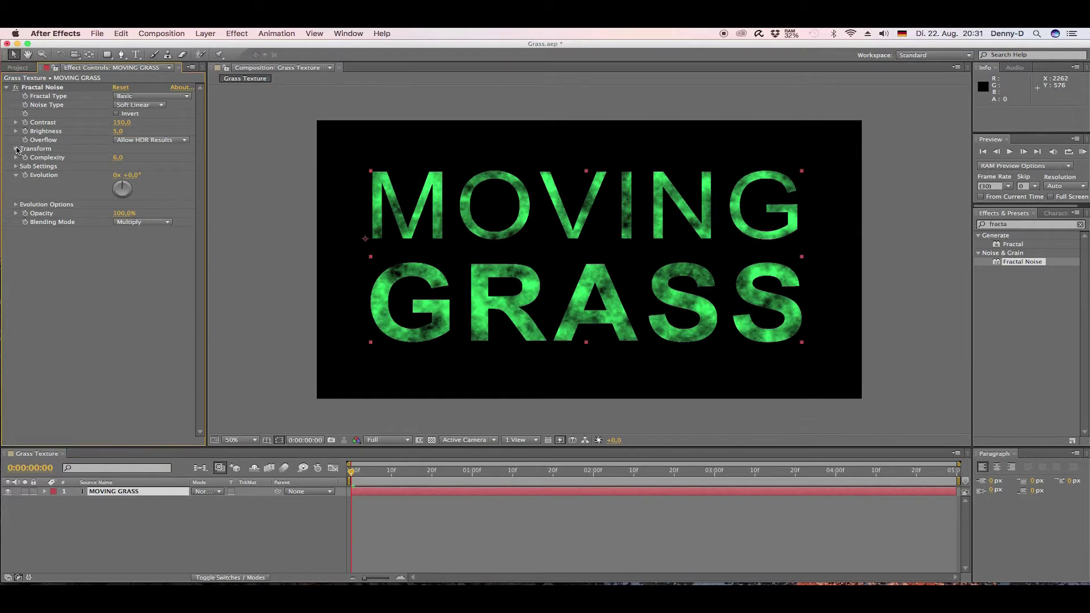
Set the Fractal Noise Scale to 140 and nudge the text layer 10 px right.
left_click(17, 149)
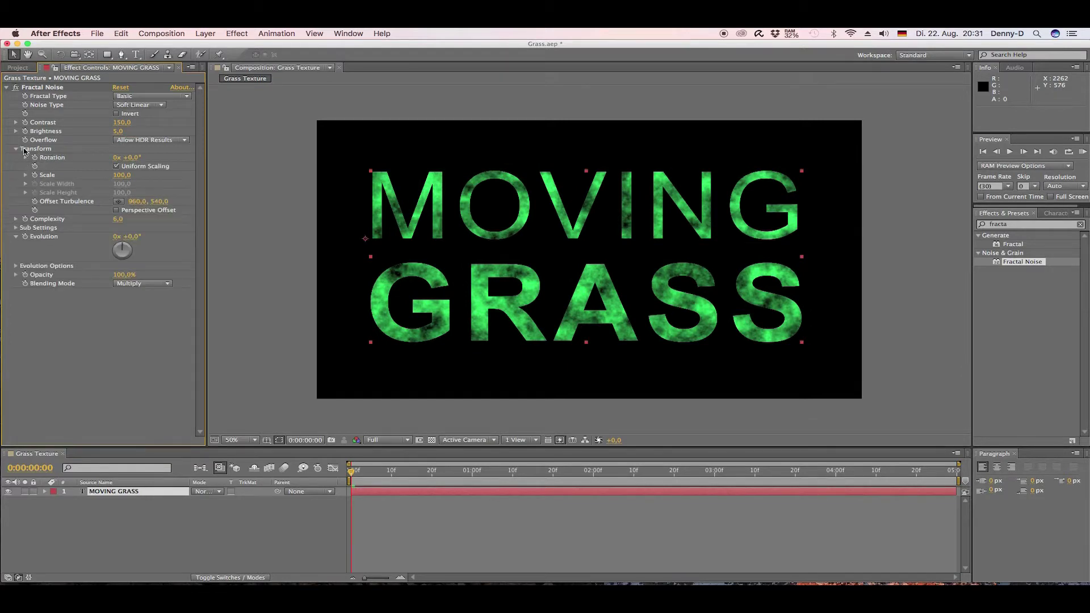
left_click(125, 175)
type("140")
key("Return")
left_click(138, 492)
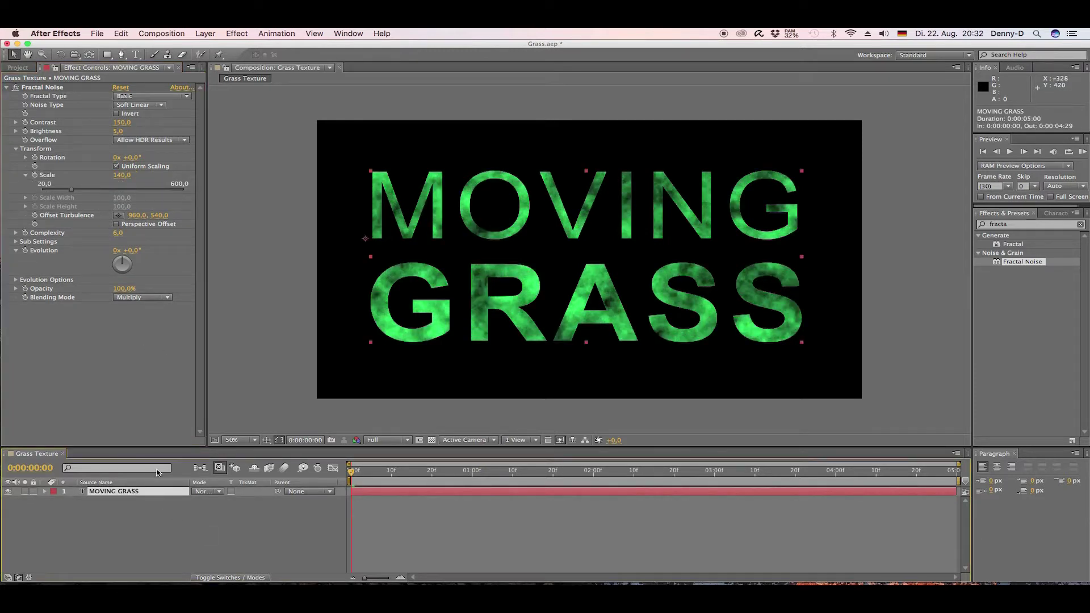
key("shift+Right")
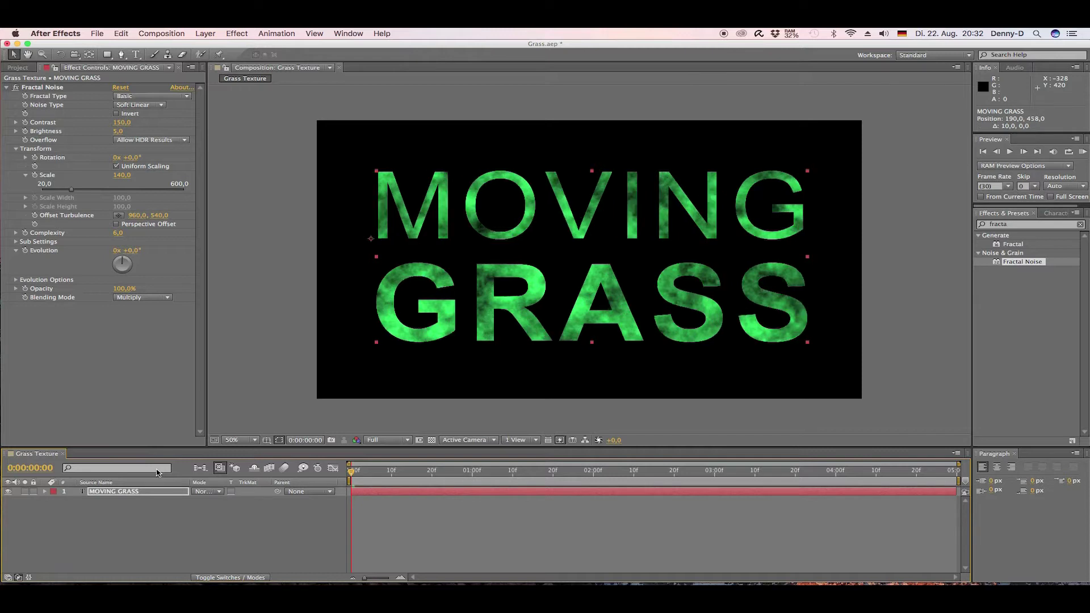
Pre-compose the MOVING GRASS text layer into MOVING GRASS Comp 1.
left_click(205, 34)
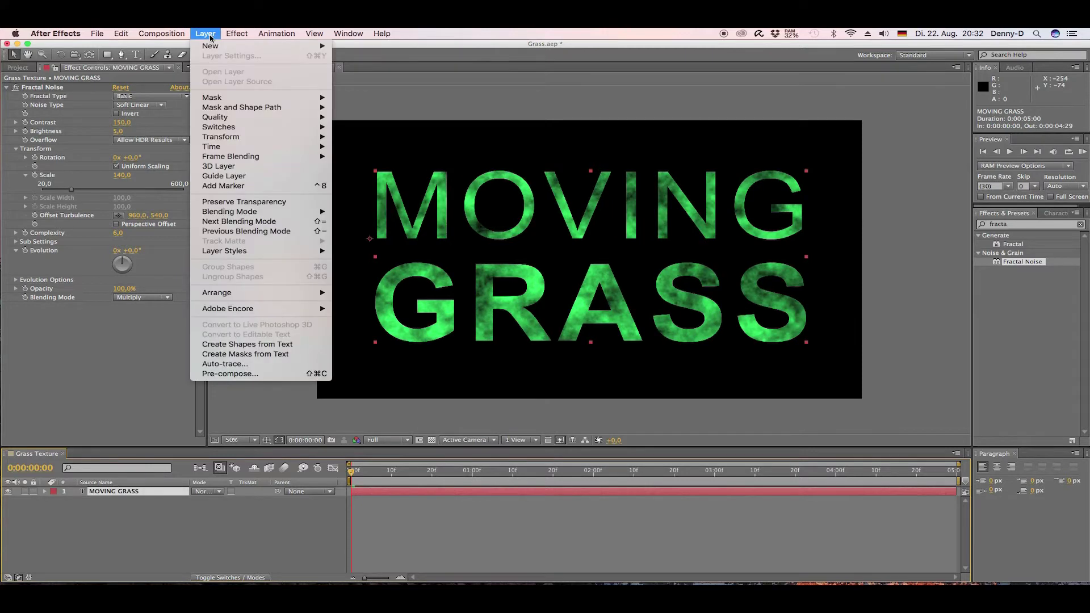
left_click(234, 374)
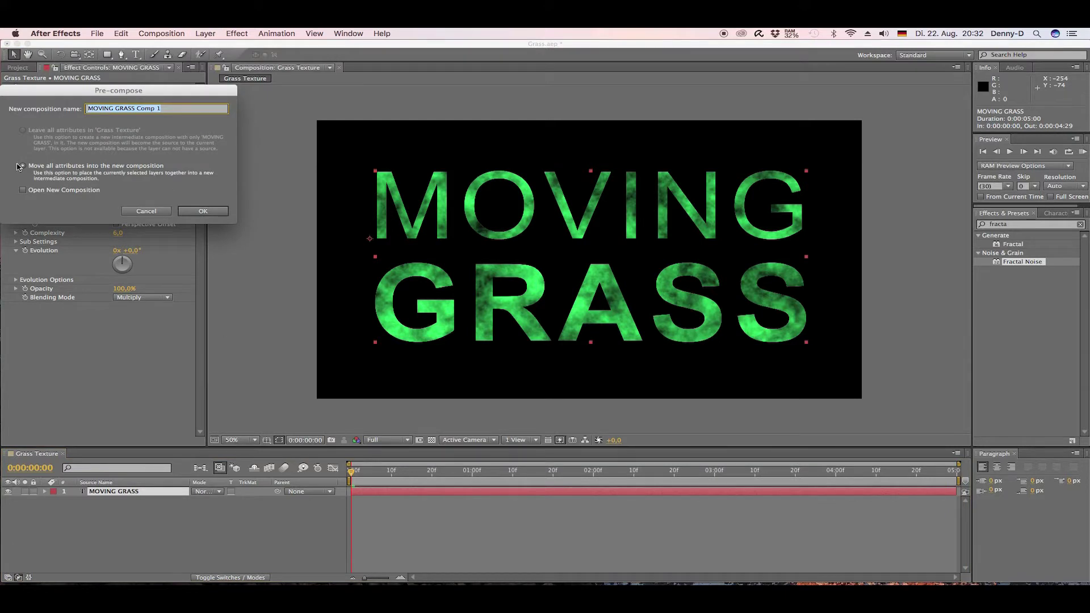
left_click(208, 213)
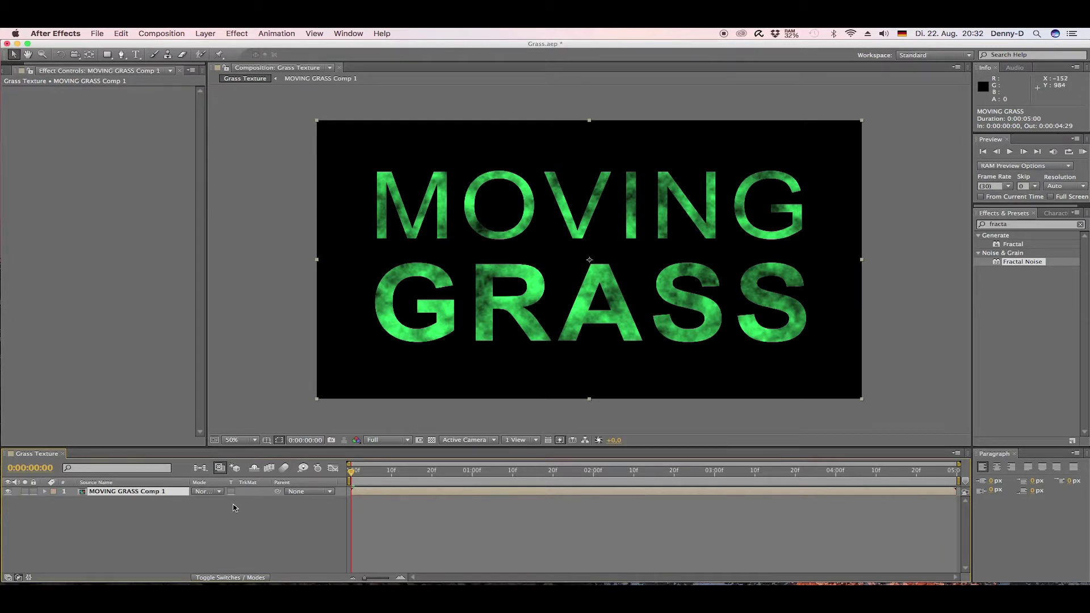
Add a white solid named BG and place it beneath the title comp layer.
right_click(193, 516)
mouse_move(225, 490)
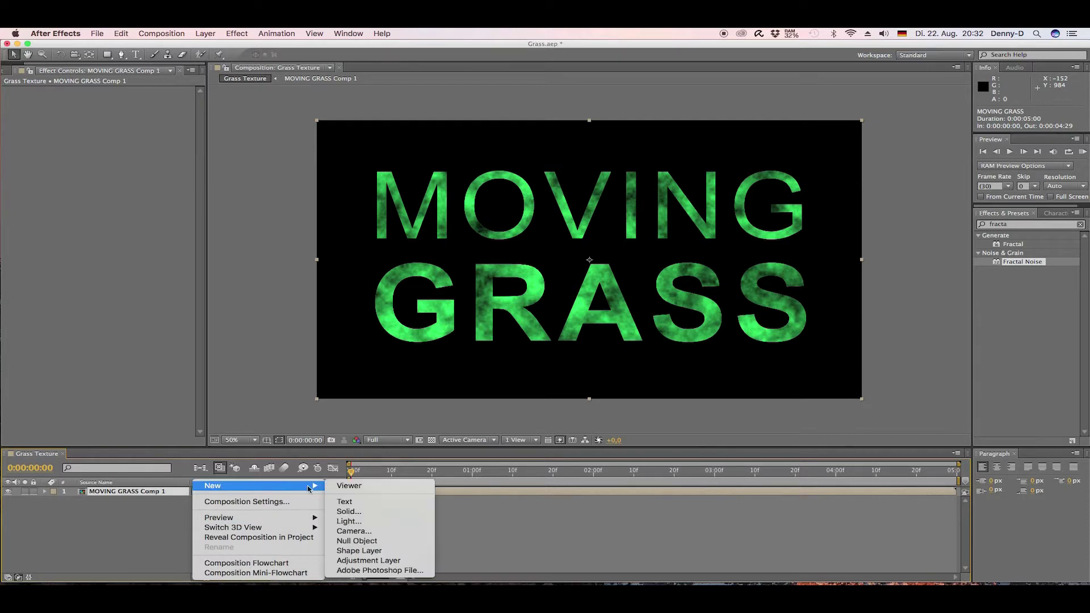
left_click(347, 511)
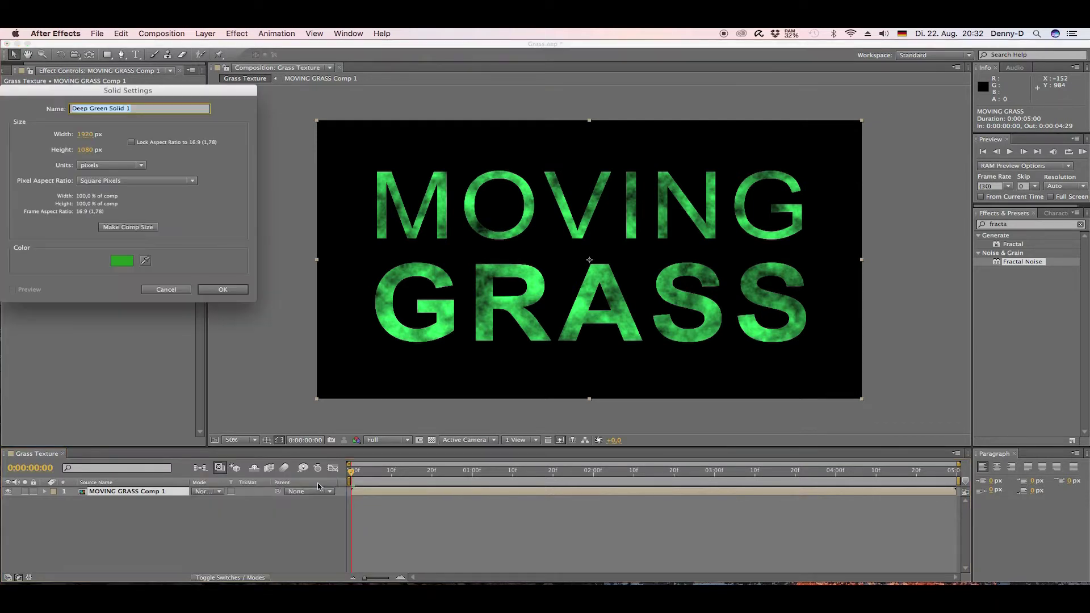
left_click(122, 260)
left_click_drag(610, 449, 516, 404)
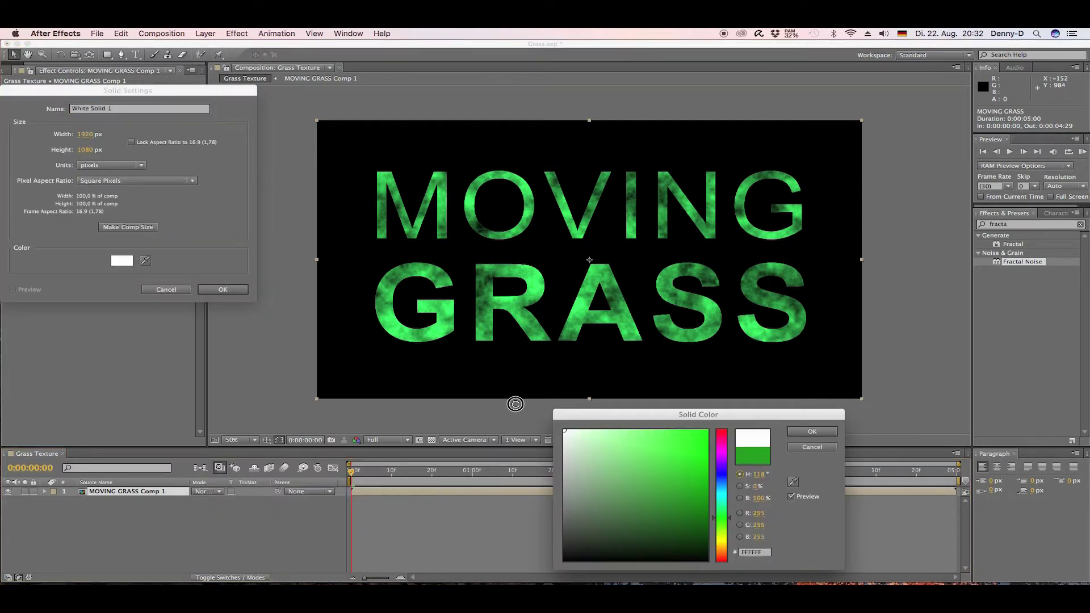
left_click(812, 432)
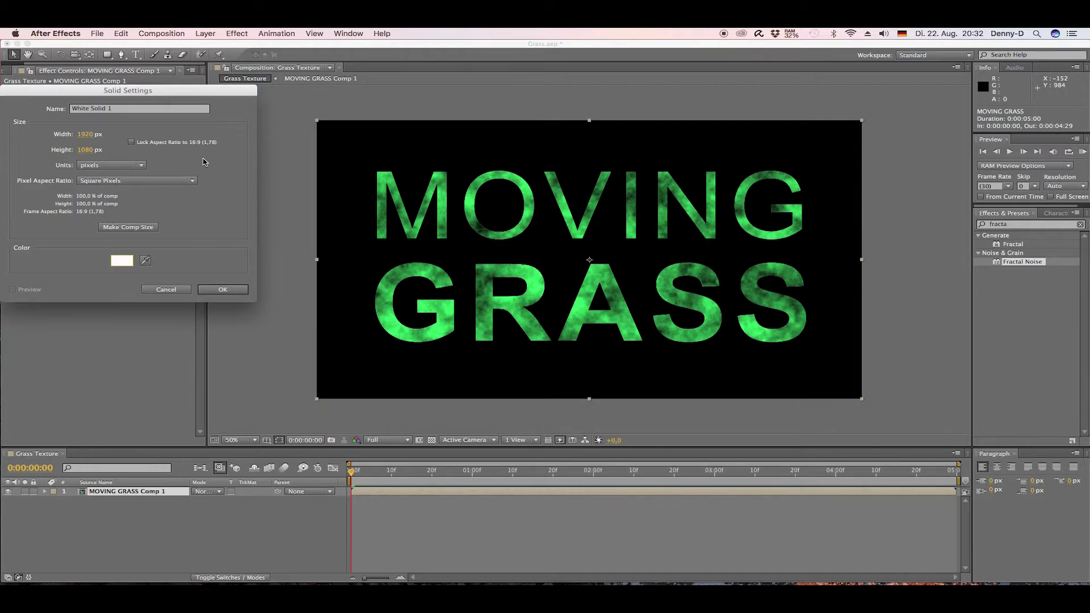
left_click_drag(117, 108, 58, 101)
type("BG")
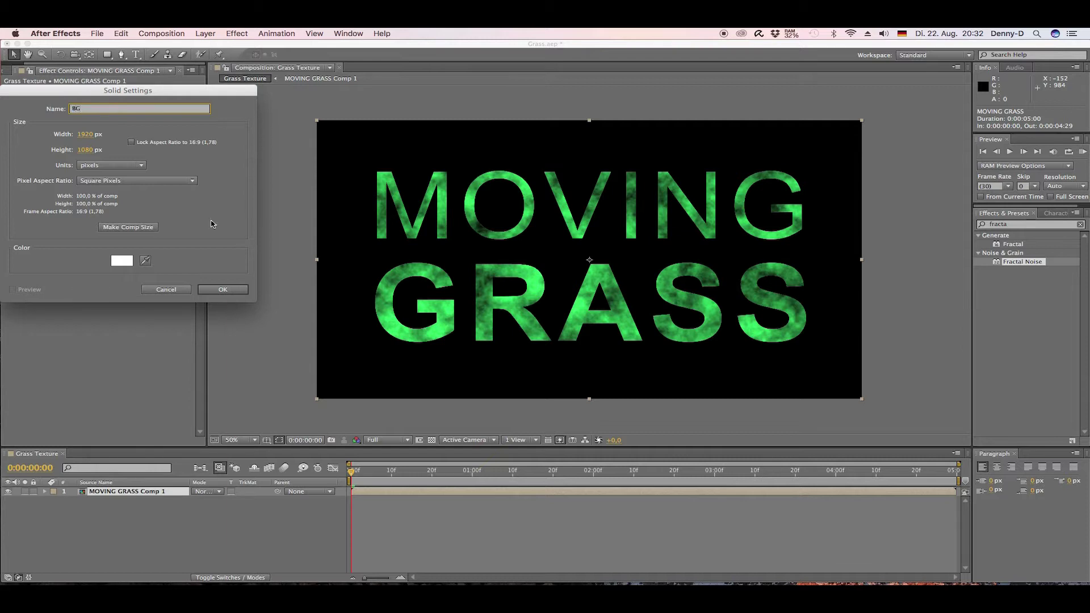
left_click(223, 290)
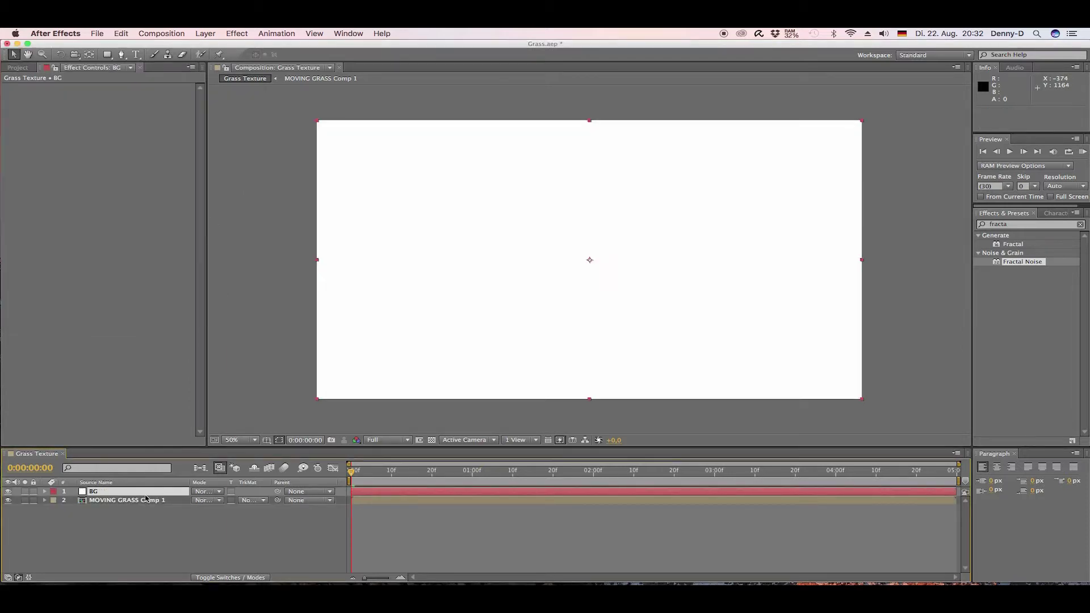
left_click_drag(111, 491, 105, 510)
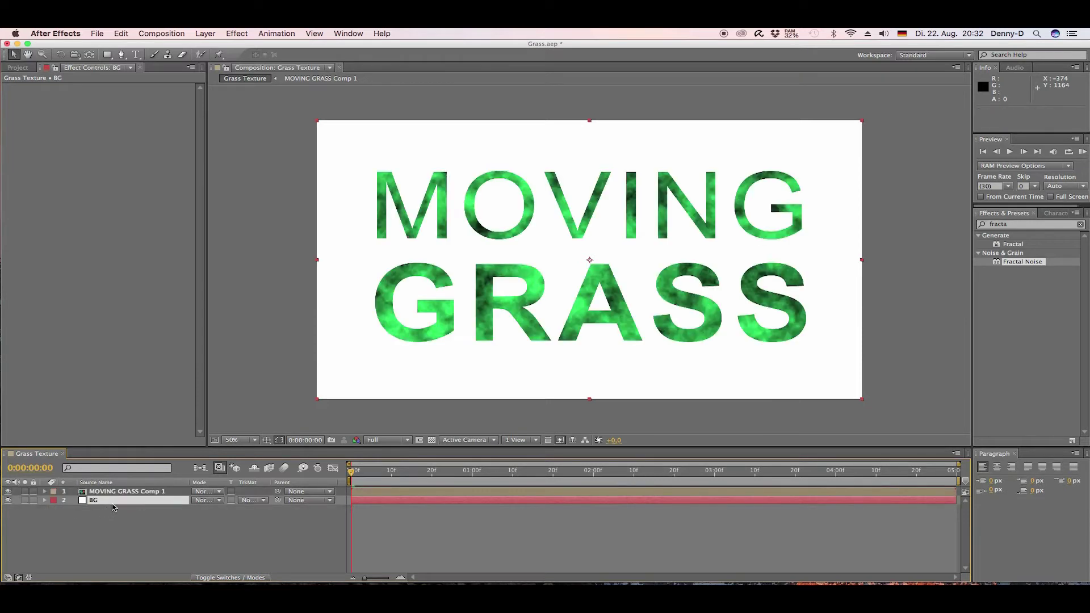
Apply the CC Hair effect to MOVING GRASS Comp 1.
left_click(1022, 224)
type("hair")
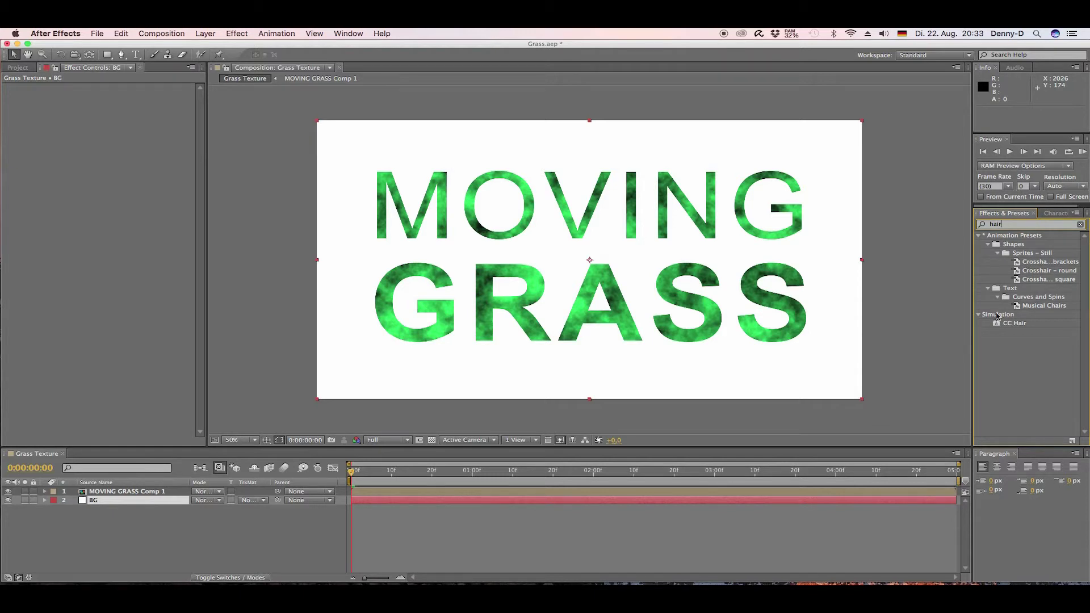
left_click_drag(999, 323, 98, 493)
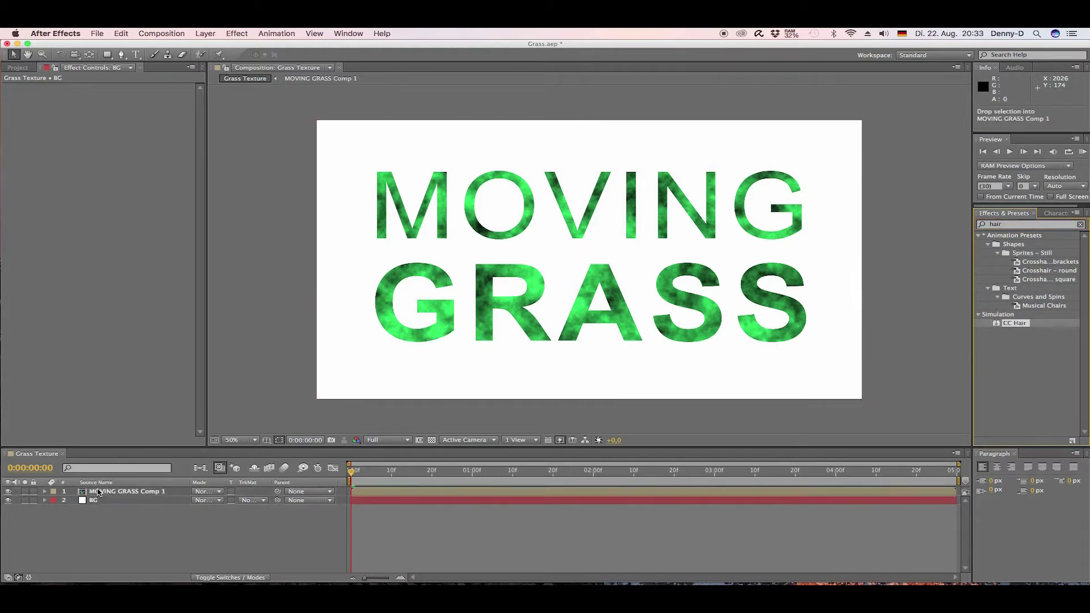
Set CC Hair Length 6, Thickness 0.60, Weight 5 and Density 1000.
left_click(121, 100)
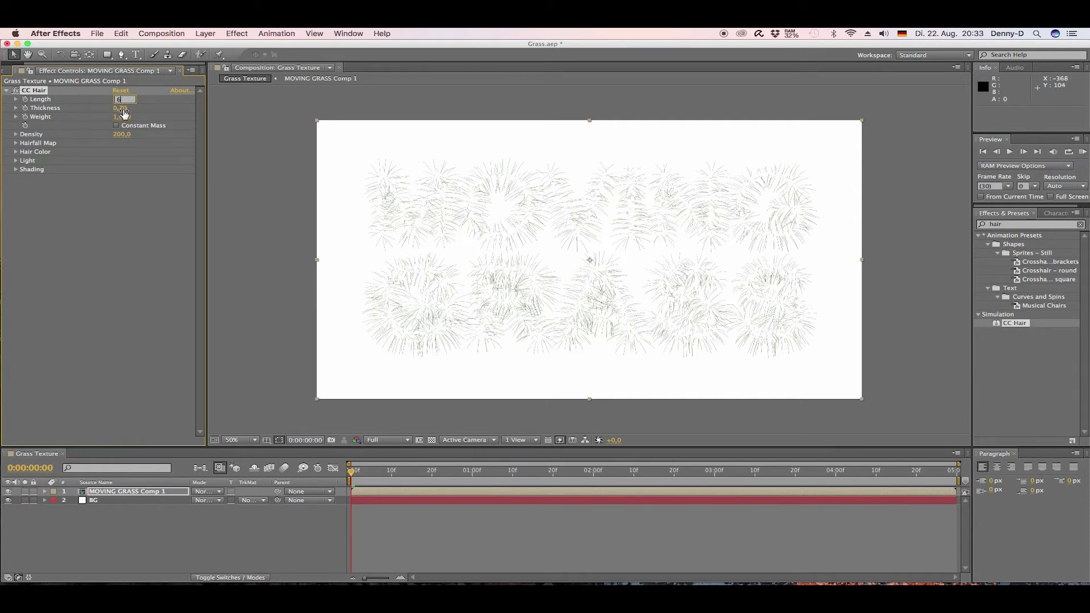
key("Tab")
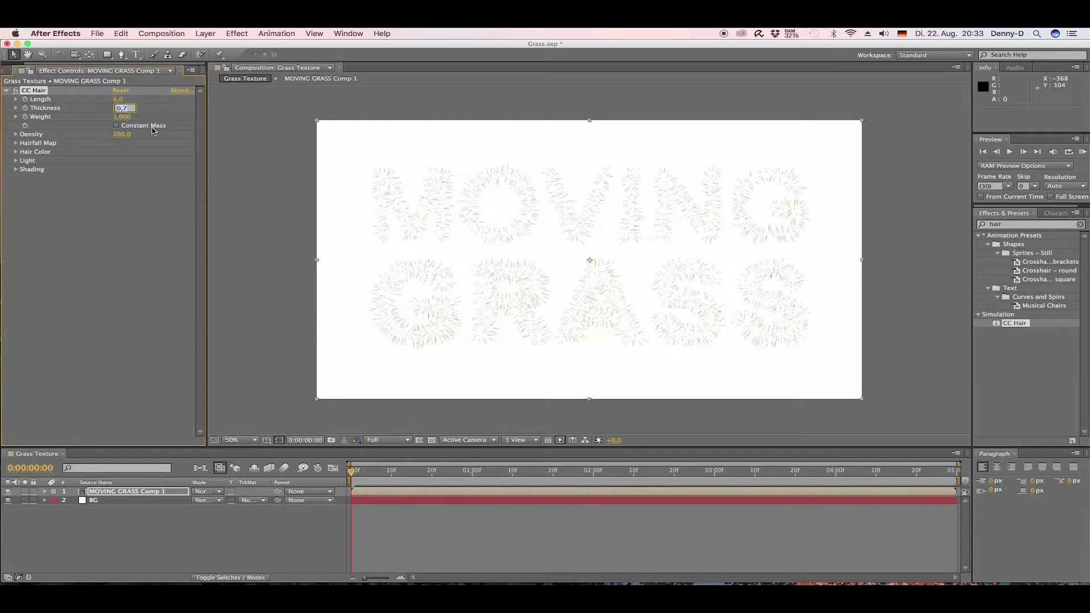
type("0")
key("Return")
left_click(122, 117)
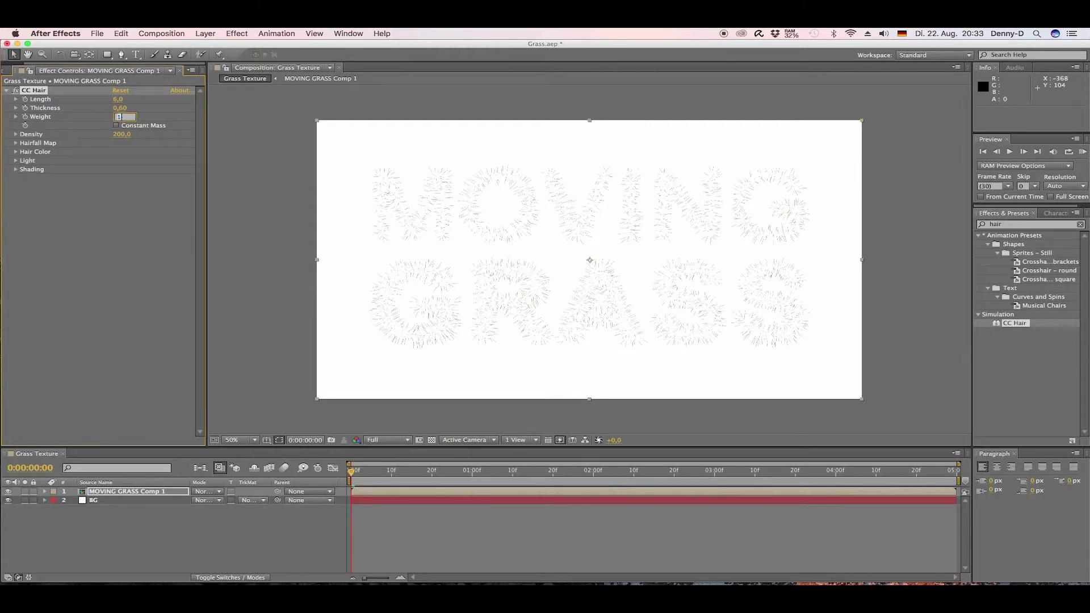
type("5")
key("Return")
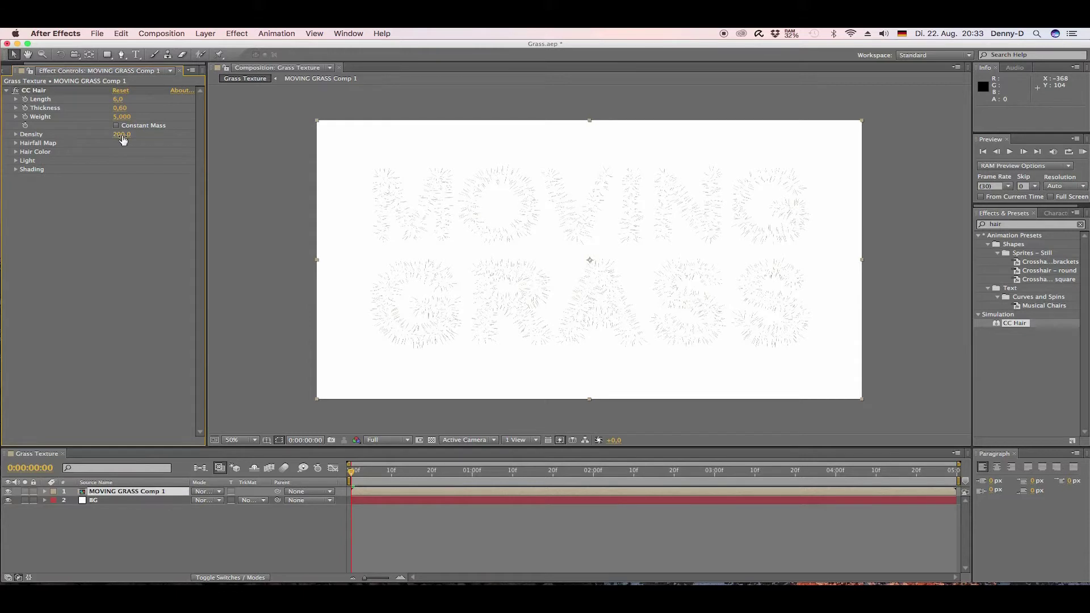
left_click(122, 136)
type("1")
key("Return")
left_click(16, 143)
Set Hairfall Map Strength 150, Map Softness 40 and Add Noise 50%.
left_click(121, 152)
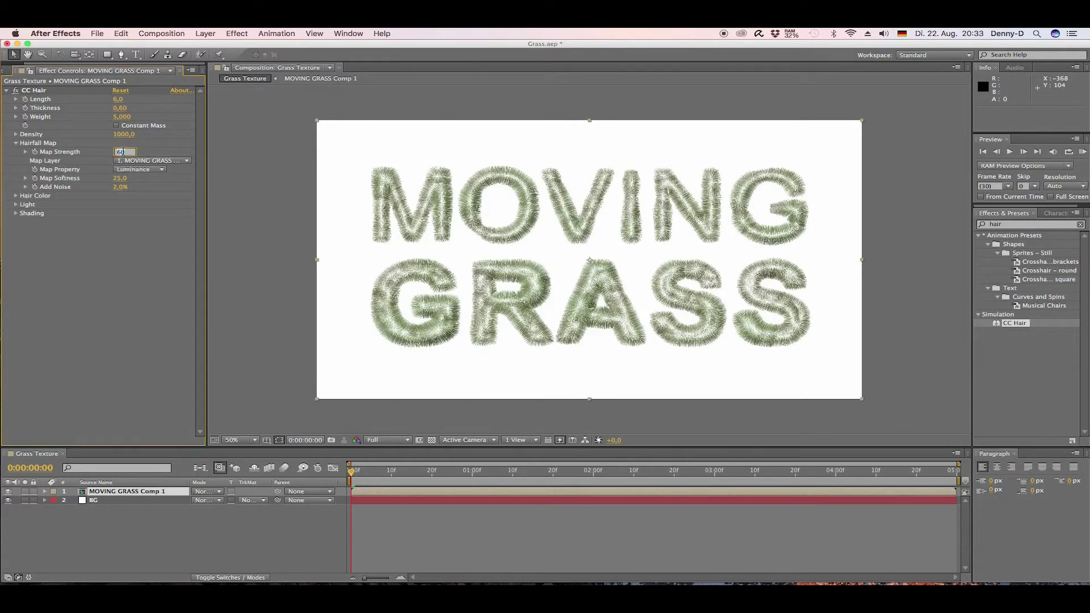
type("150")
key("Return")
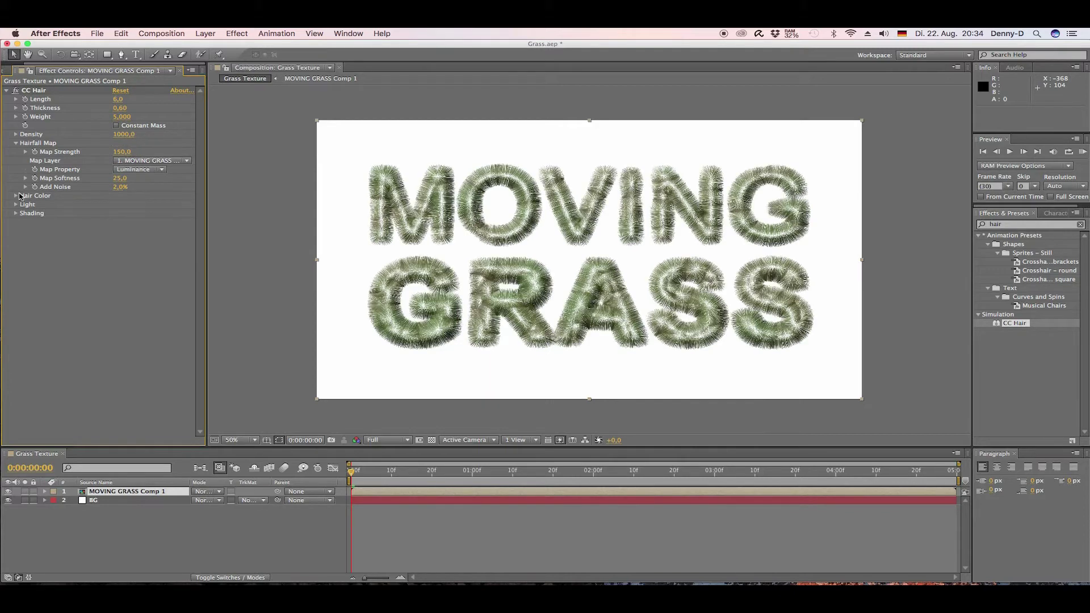
left_click(17, 196)
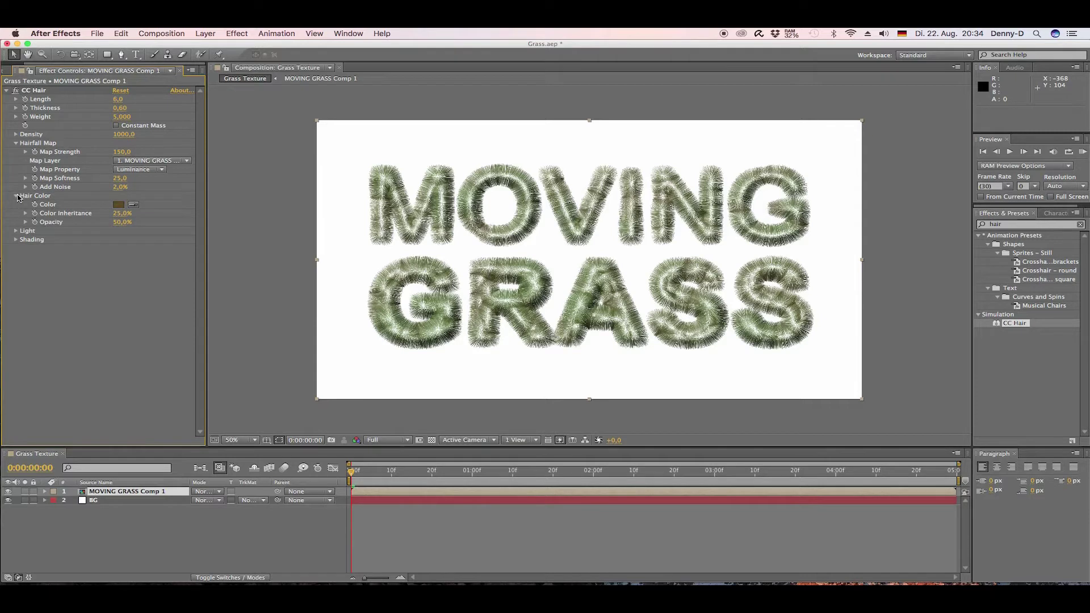
left_click(121, 178)
type("40")
left_click(121, 188)
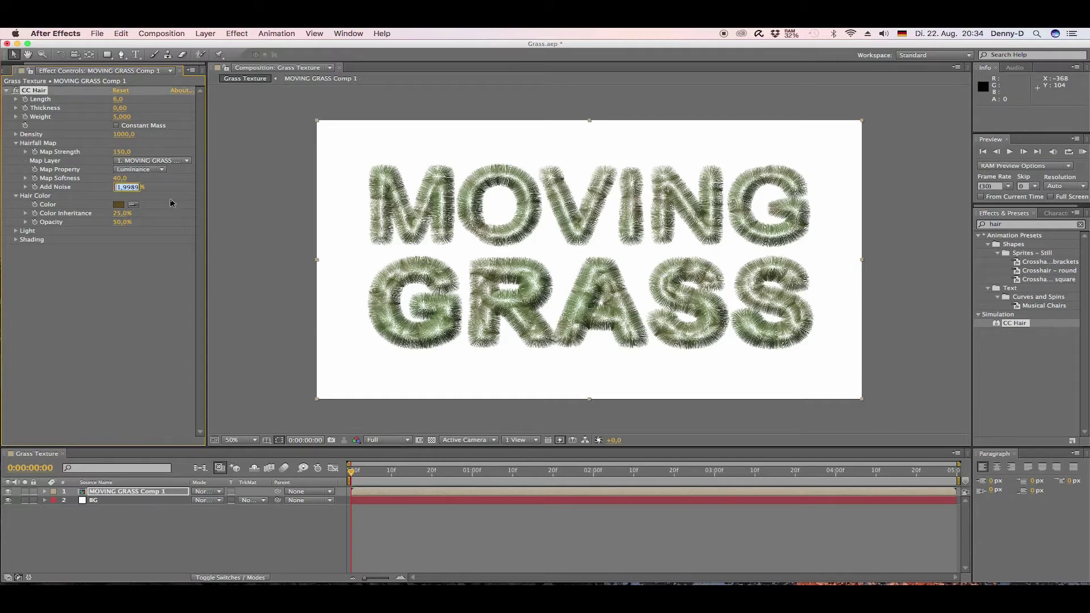
type("50")
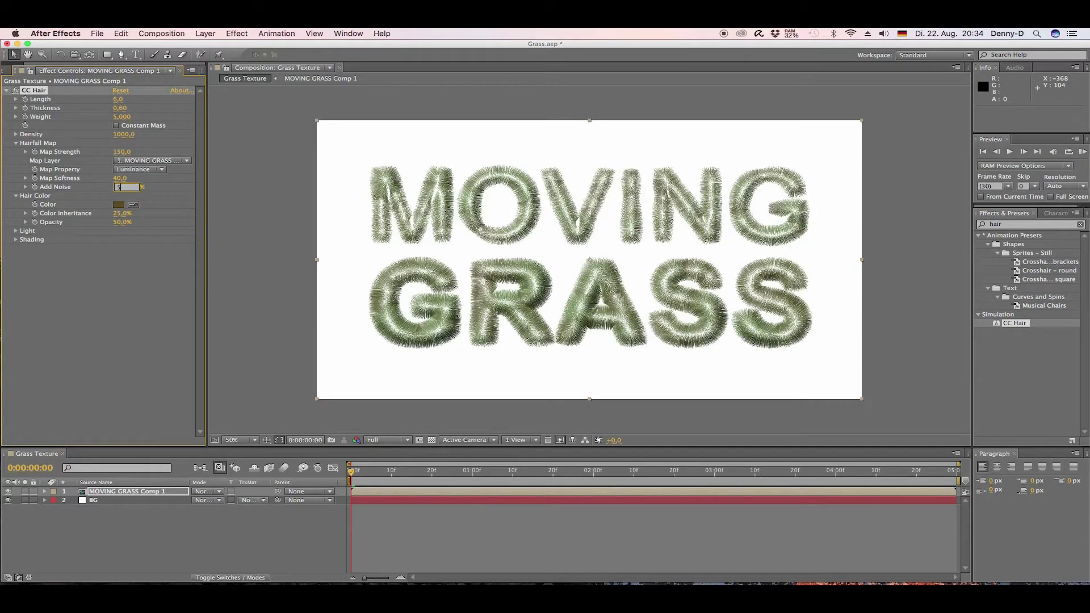
left_click(145, 270)
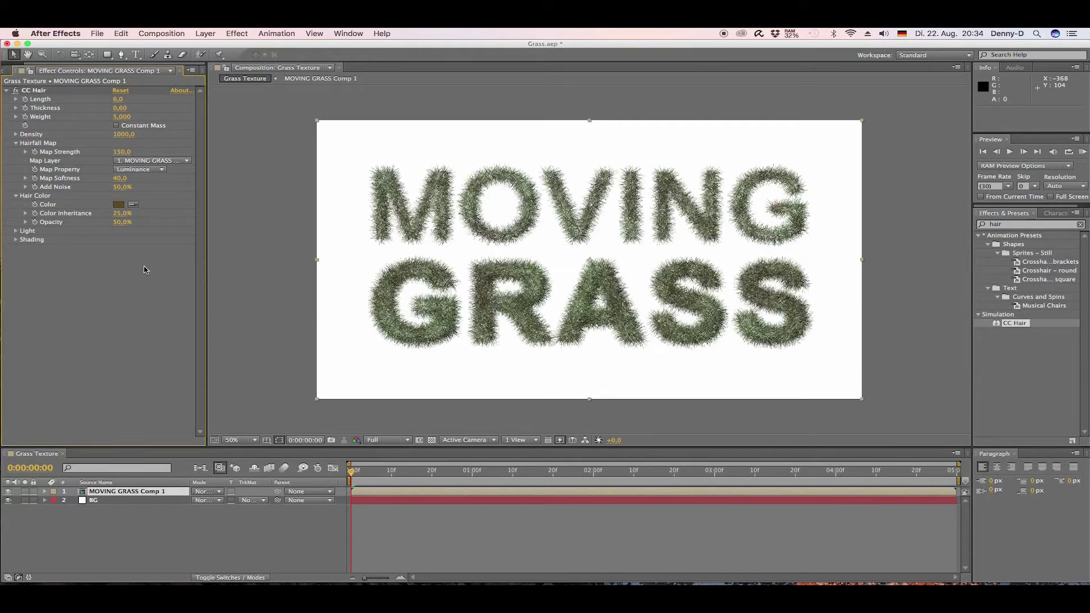
Change the CC Hair colour to a fully saturated, bright green 75FF00.
left_click(120, 205)
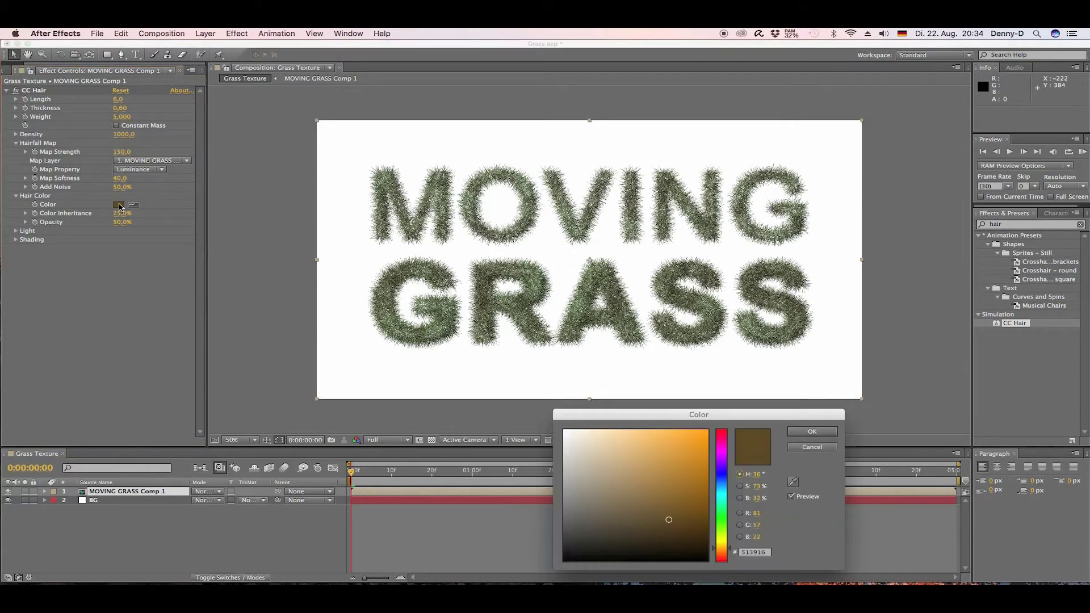
left_click(729, 529)
left_click(730, 530)
left_click(696, 448)
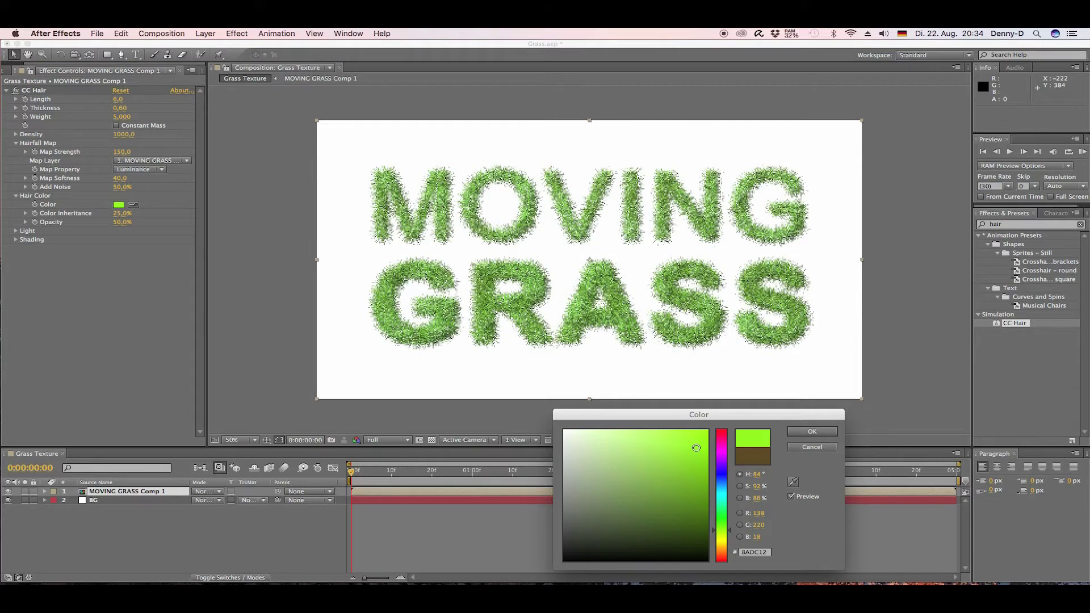
left_click_drag(696, 448, 713, 408)
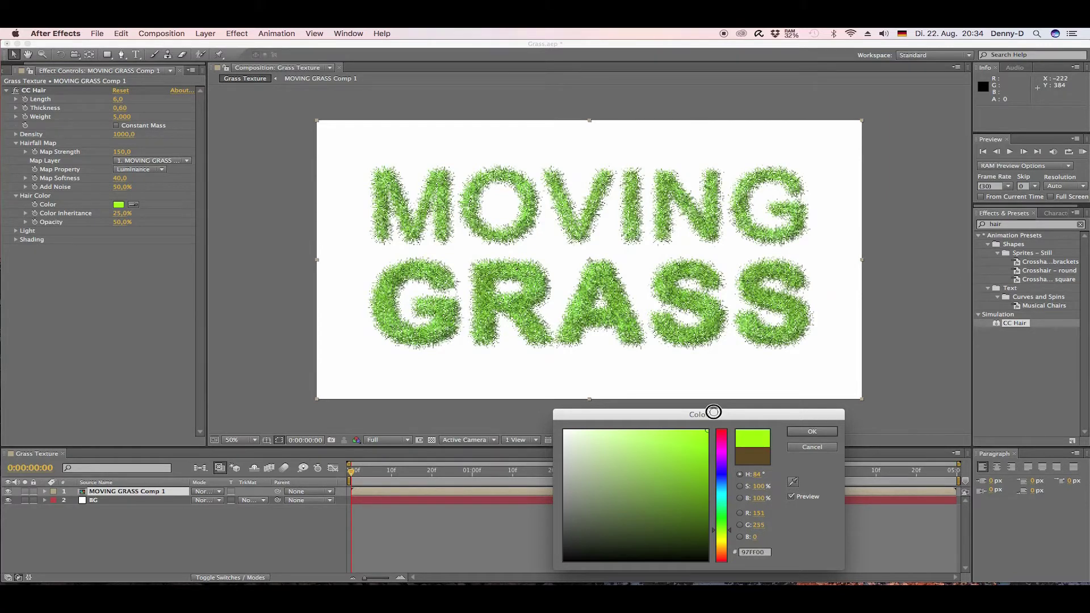
left_click(731, 528)
left_click_drag(732, 529, 732, 528)
left_click(809, 432)
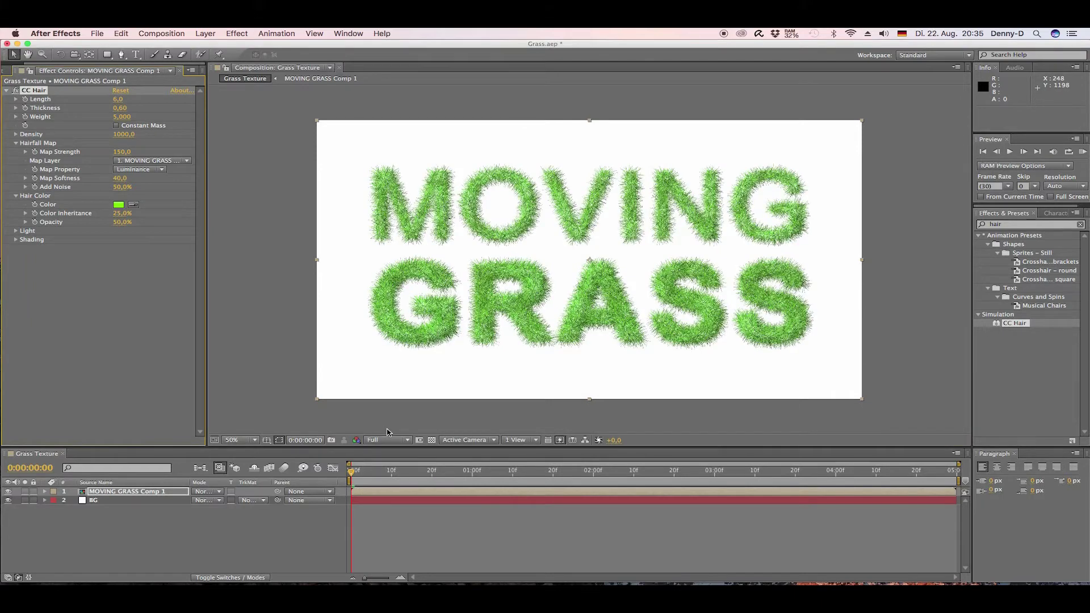
Light the CC Hair at 0x+51° with Ambient 20, Diffuse 35 and Specular 50.
left_click(16, 230)
left_click(16, 278)
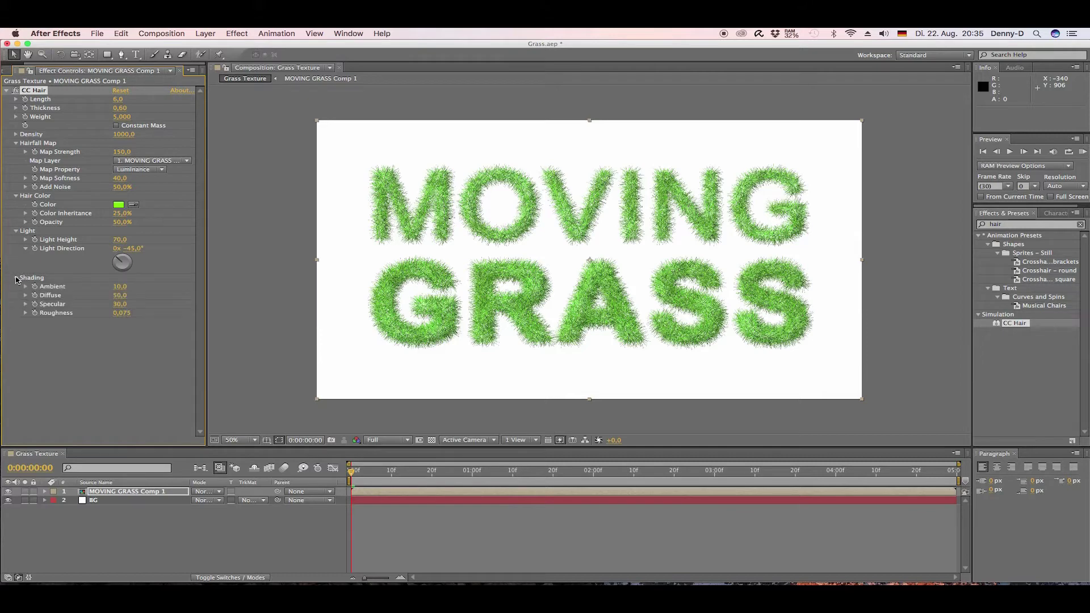
left_click_drag(130, 258, 130, 259)
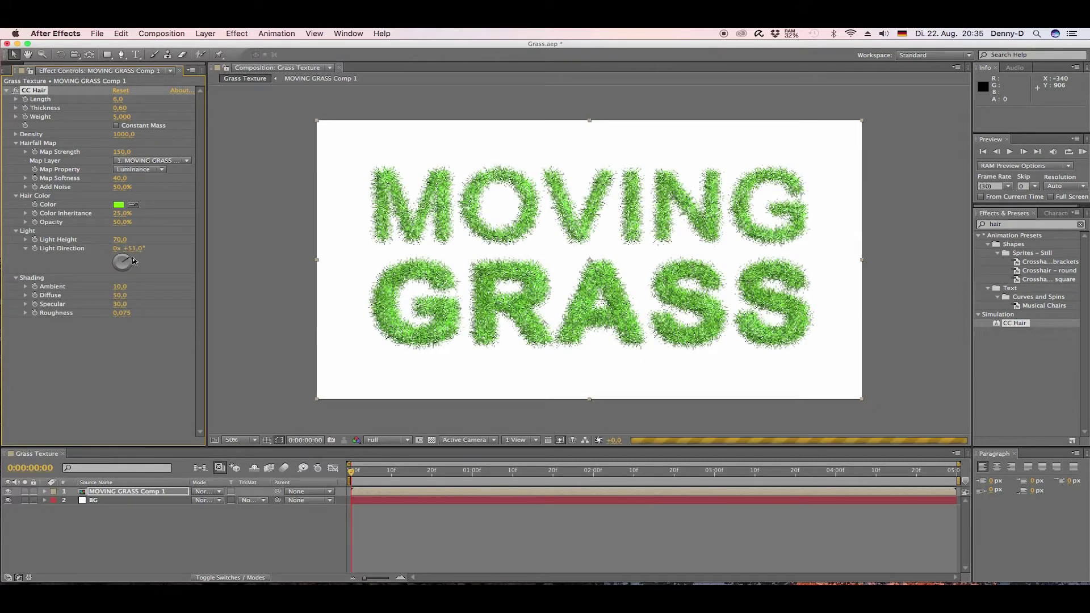
left_click(122, 288)
type("20")
left_click(121, 295)
type("35")
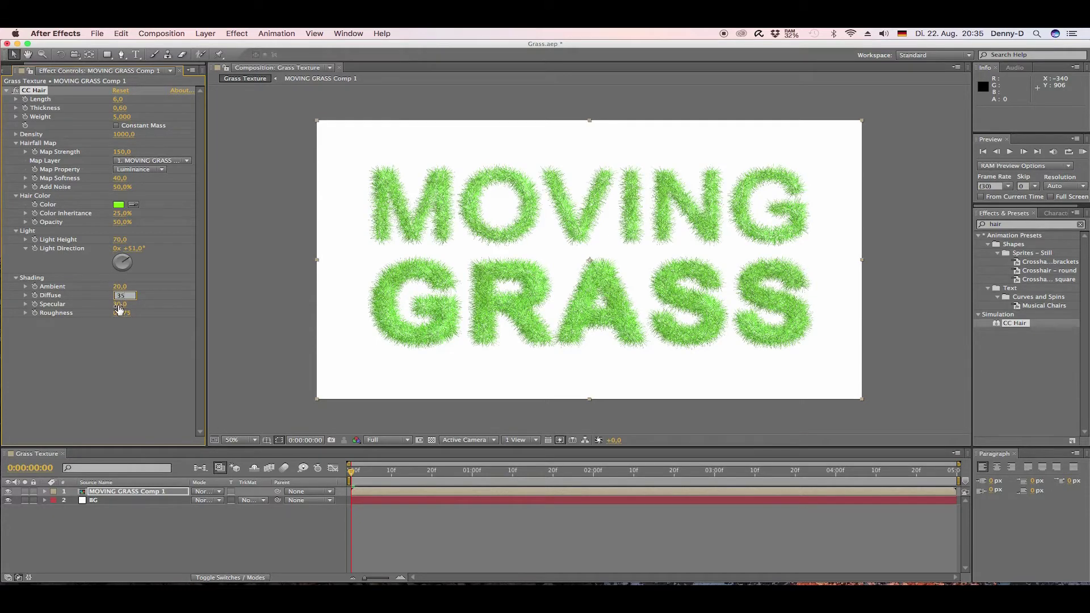
key("Tab")
type("5")
left_click(141, 348)
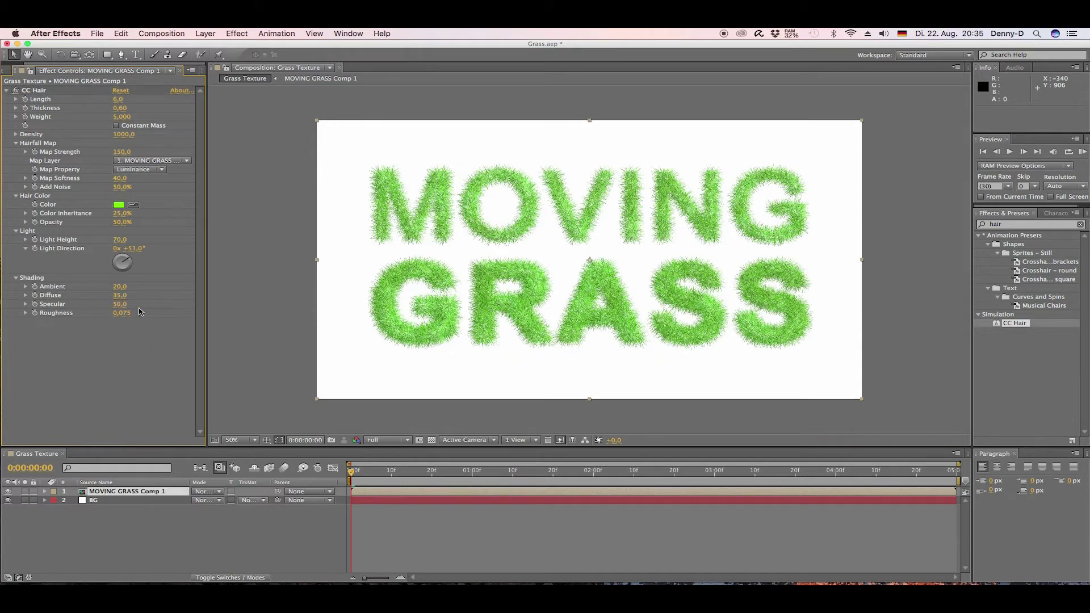
Set the hair Opacity to 100% and collapse the CC Hair settings.
left_click(121, 221)
type("100")
left_click(135, 337)
left_click(7, 90)
left_click(105, 518)
Duplicate the grass title layer and rename the lower copy MOVING GRASS SHADOW.
left_click(105, 493)
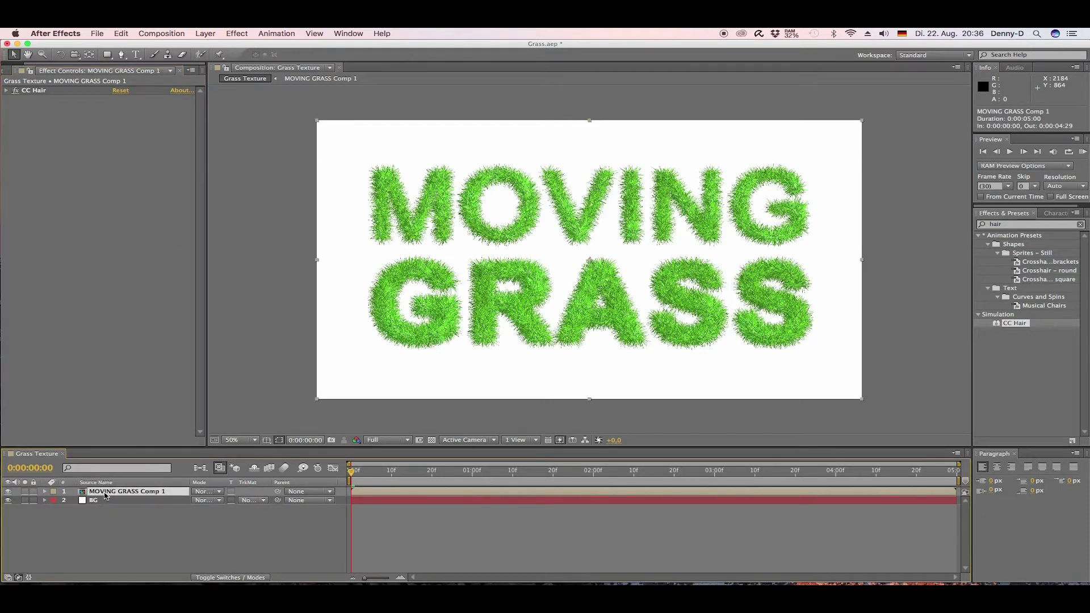
key("super+d")
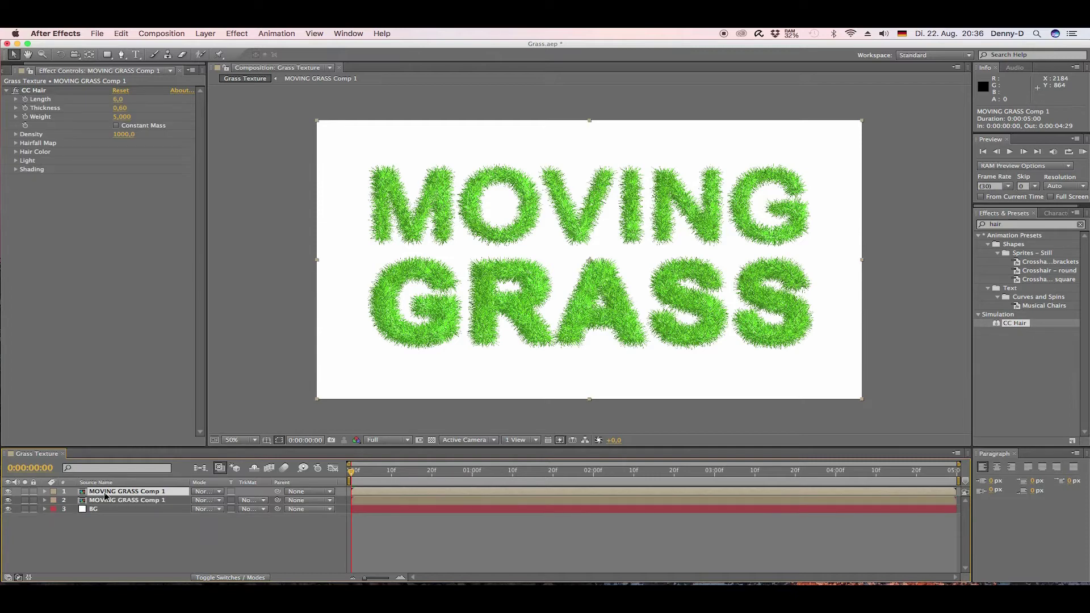
left_click(120, 503)
right_click(120, 502)
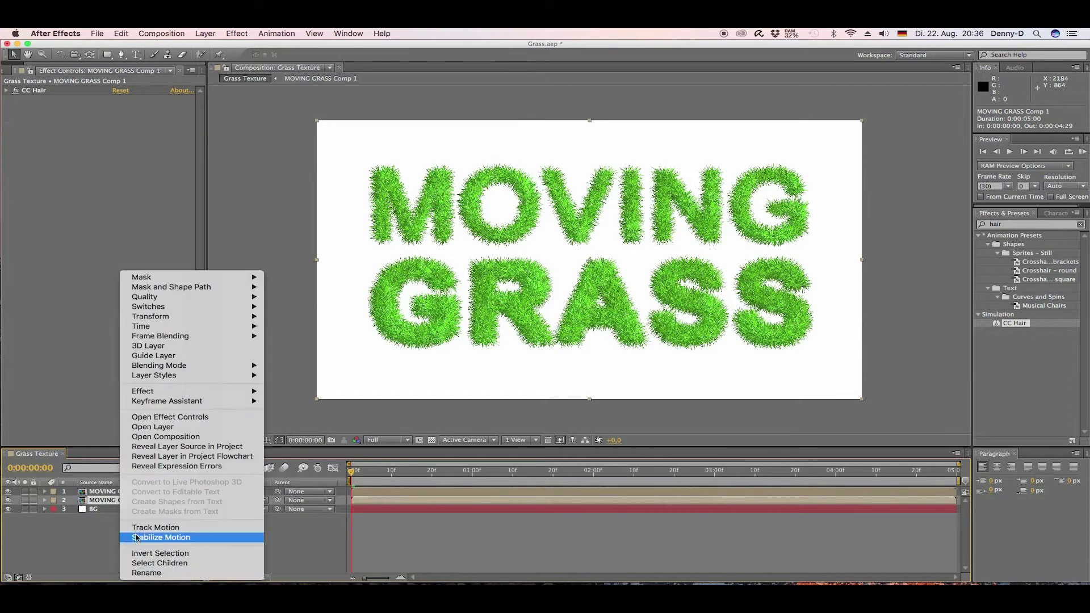
left_click(146, 574)
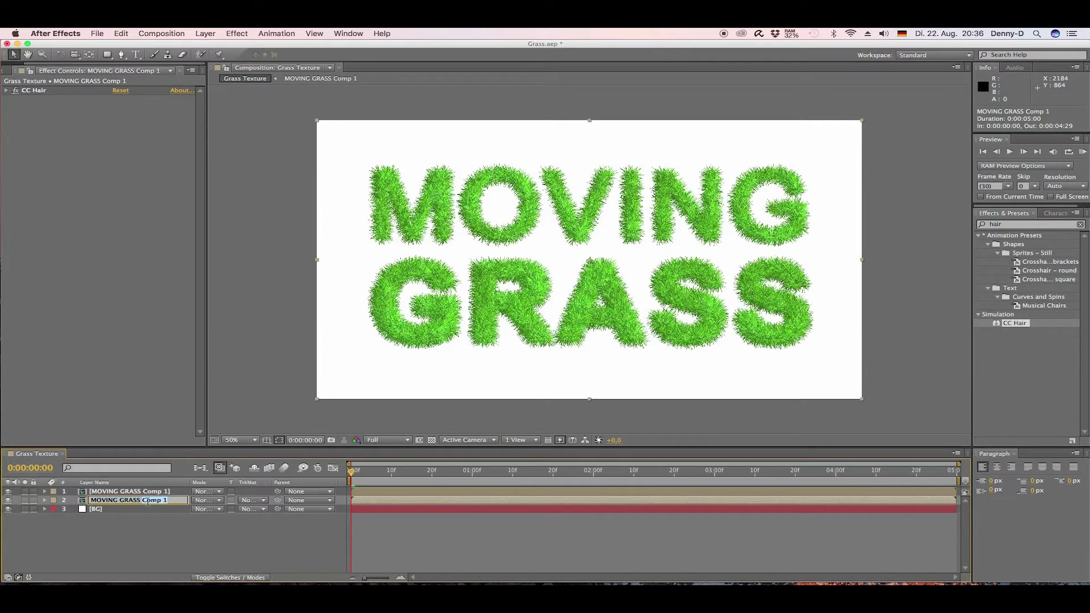
type("SHADOW")
Give the shadow layer's hair Density 1500 and Map Strength 500.
key("Return")
left_click(7, 91)
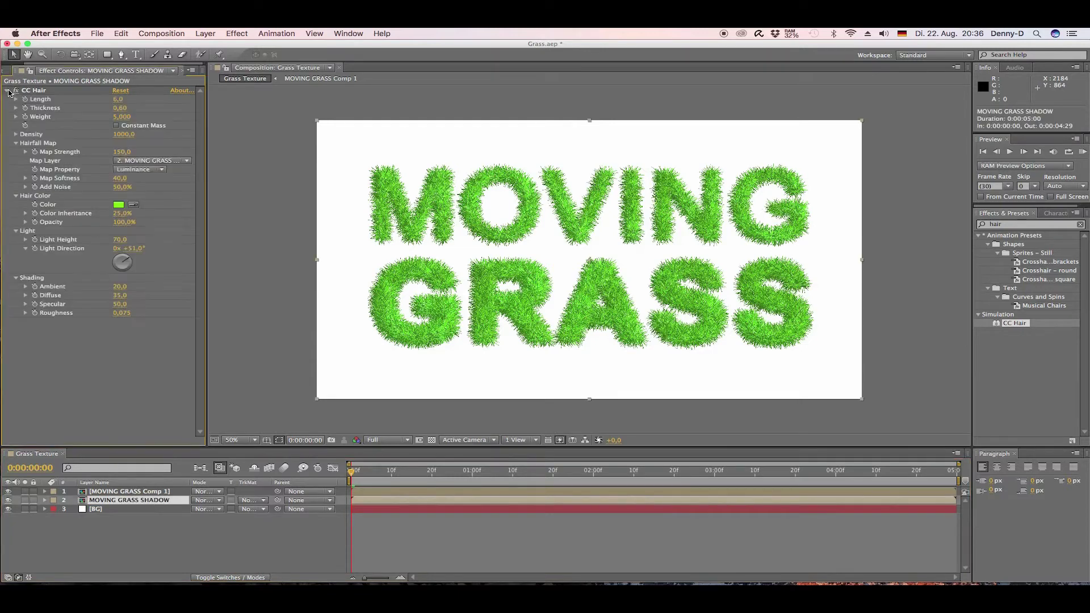
left_click(122, 135)
type("15")
key("Return")
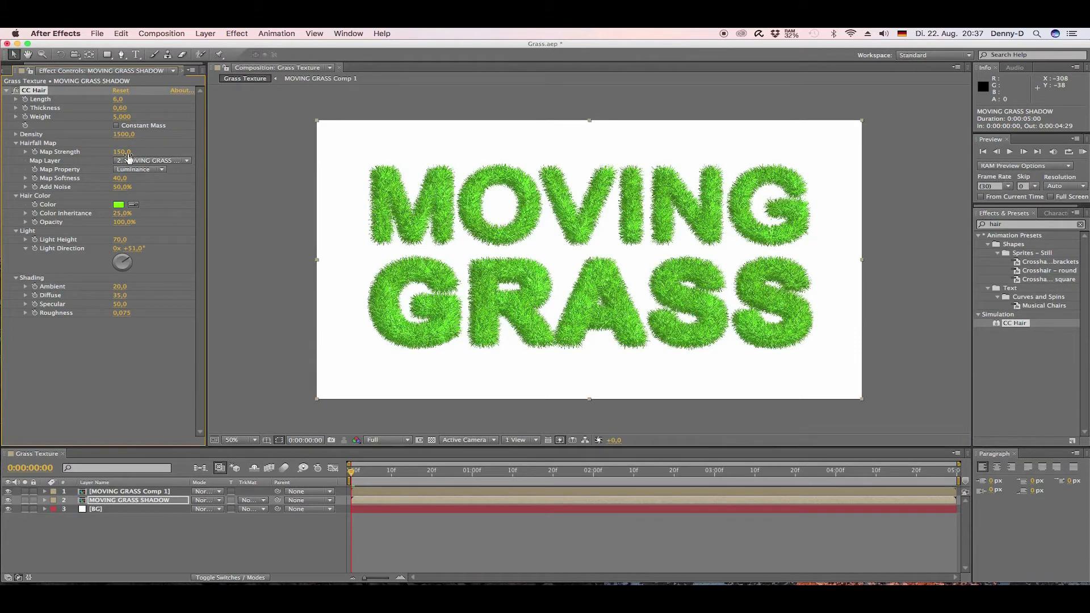
left_click(130, 152)
type("5")
left_click(167, 152)
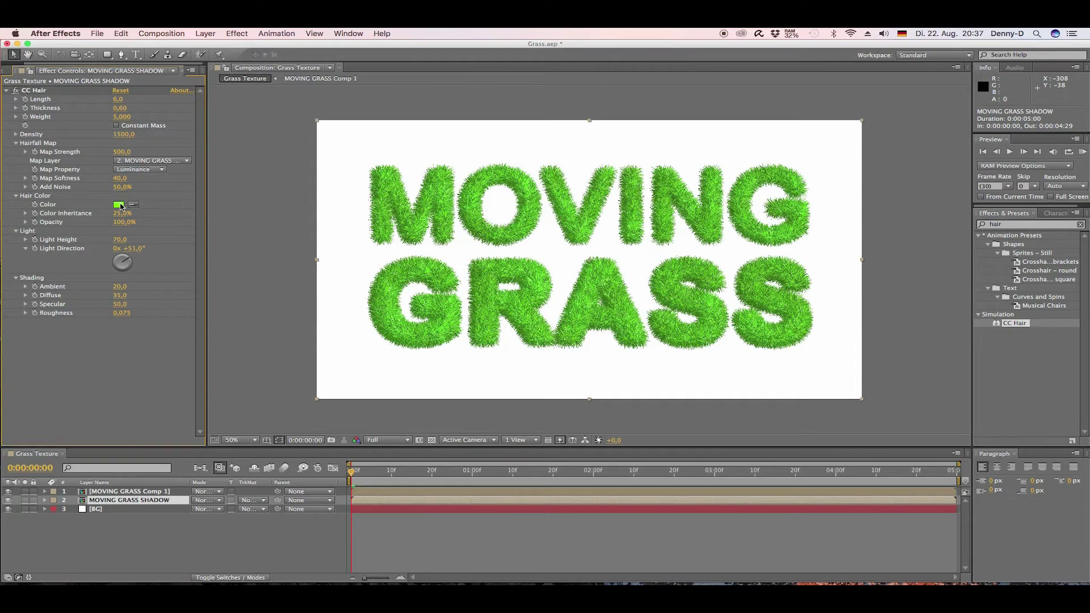
Change the shadow hair colour to darker green 397704 and search effects for 'cc rad'.
left_click(120, 206)
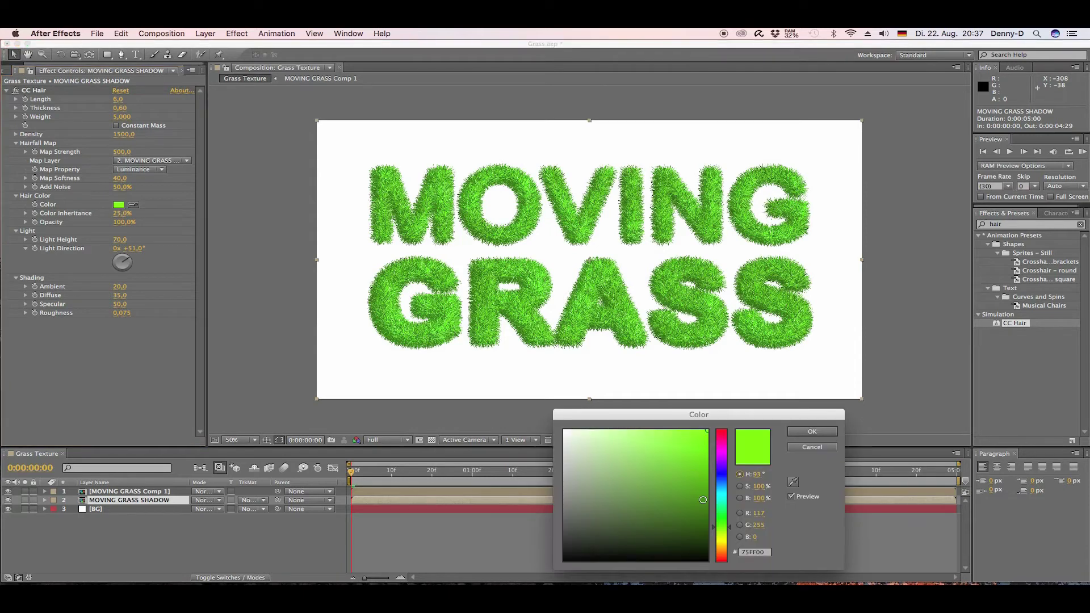
left_click(703, 500)
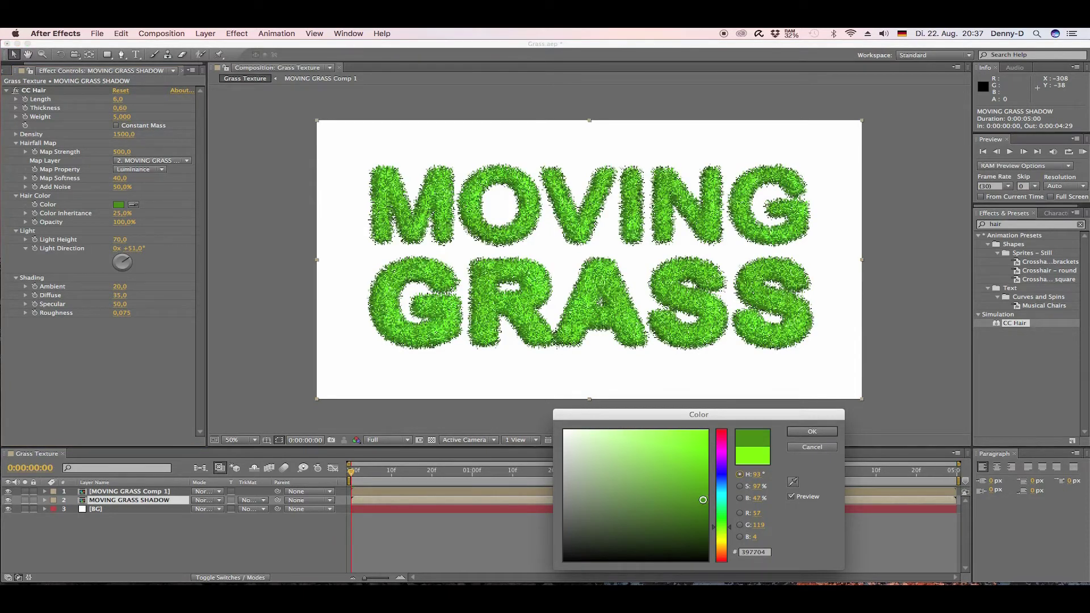
left_click(811, 432)
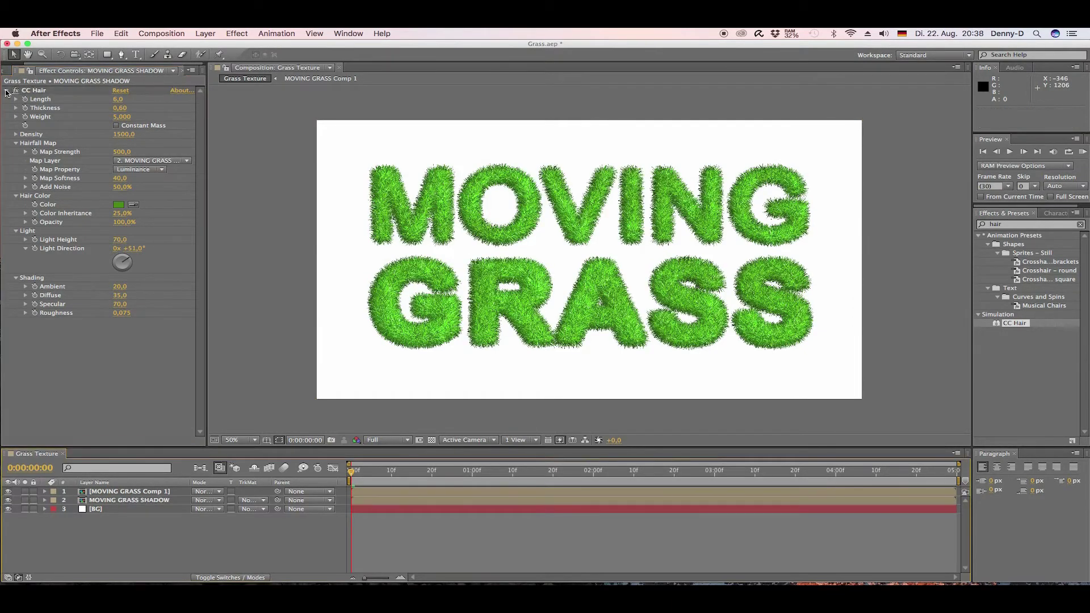
left_click(7, 90)
left_click(1008, 223)
type("cc radia")
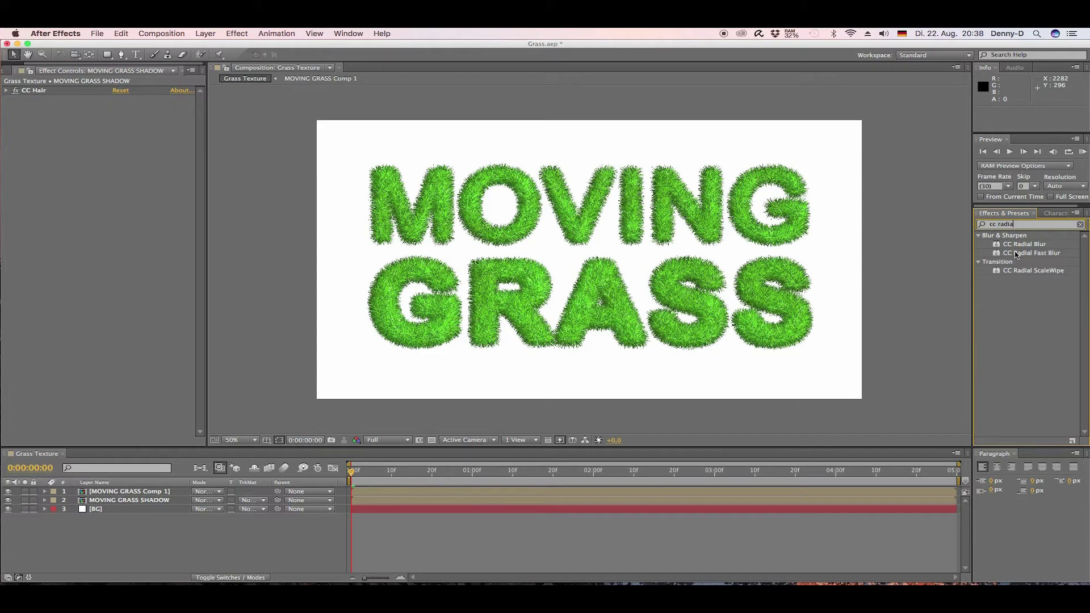
Apply CC Radial Fast Blur to the MOVING GRASS SHADOW layer with Amount 10.
left_click_drag(1013, 254, 150, 498)
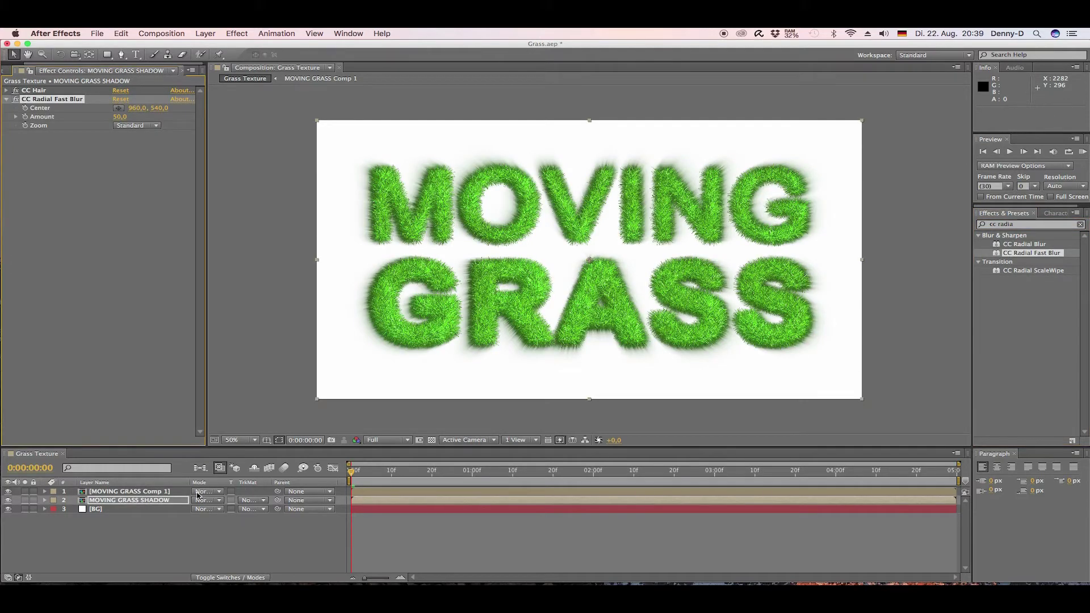
left_click(120, 116)
type("10")
left_click(140, 178)
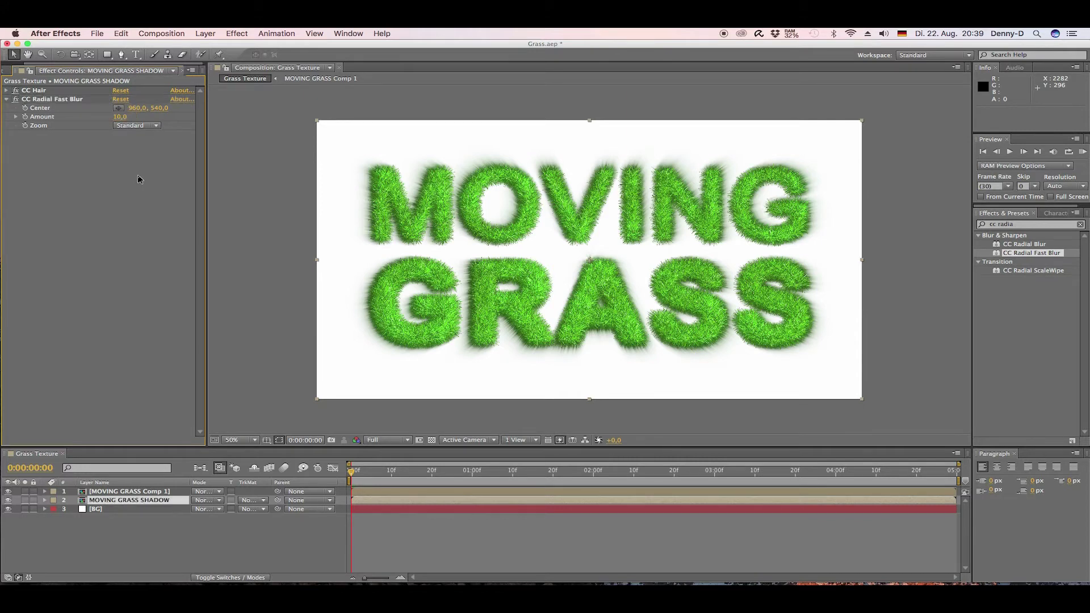
left_click(7, 100)
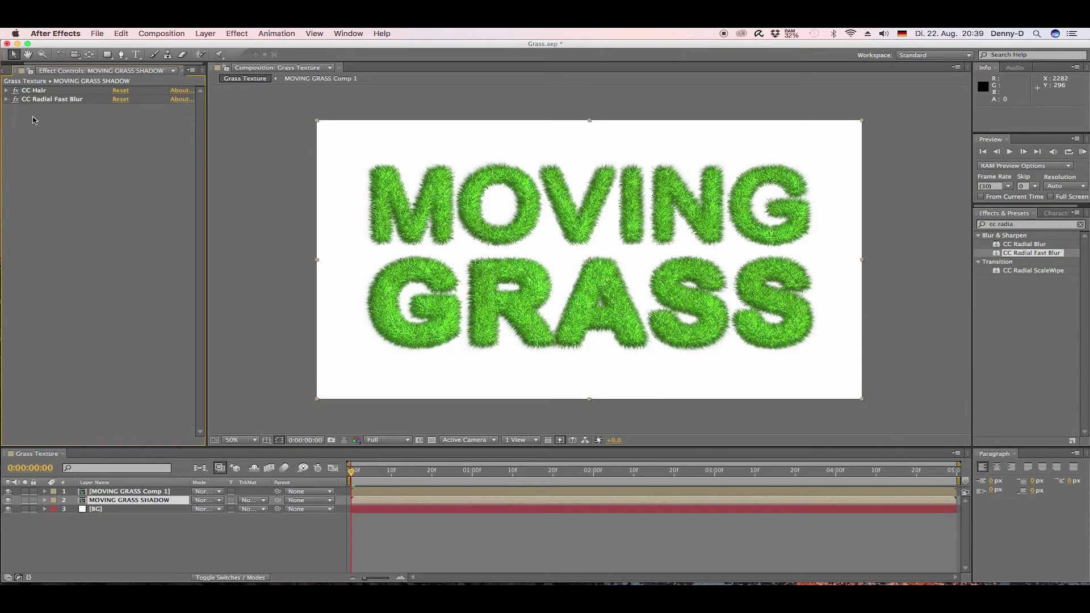
Apply a radial Ramp gradient to the BG layer.
left_click(152, 510)
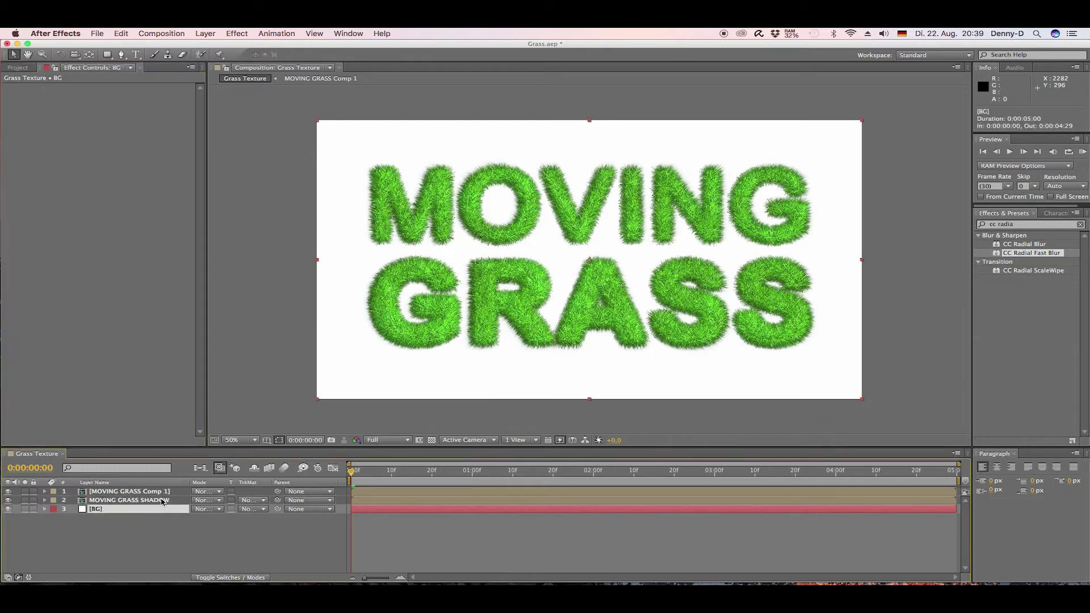
left_click(1080, 224)
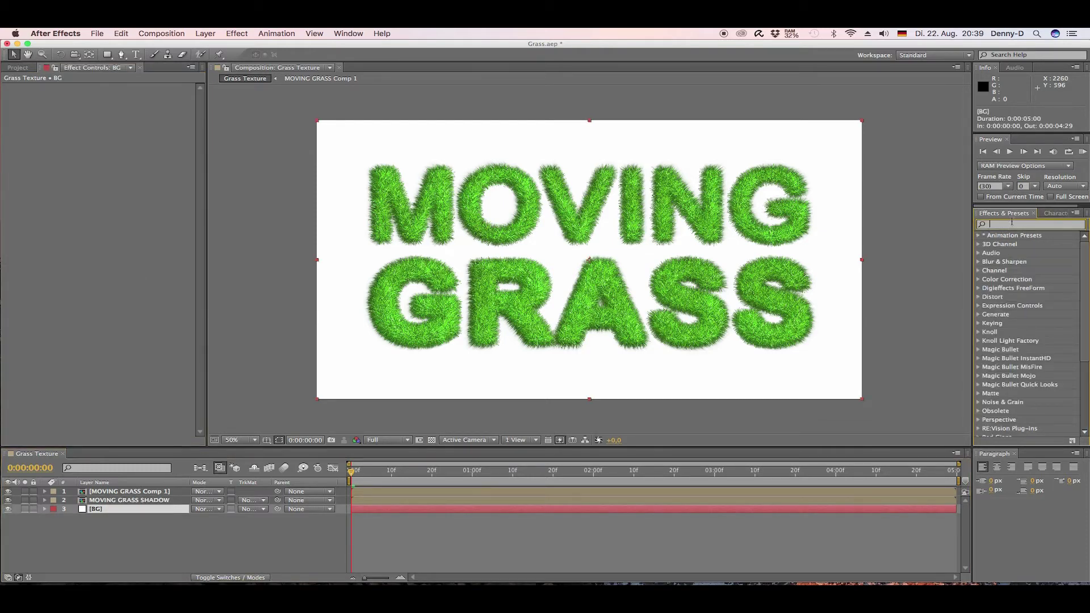
type("ram")
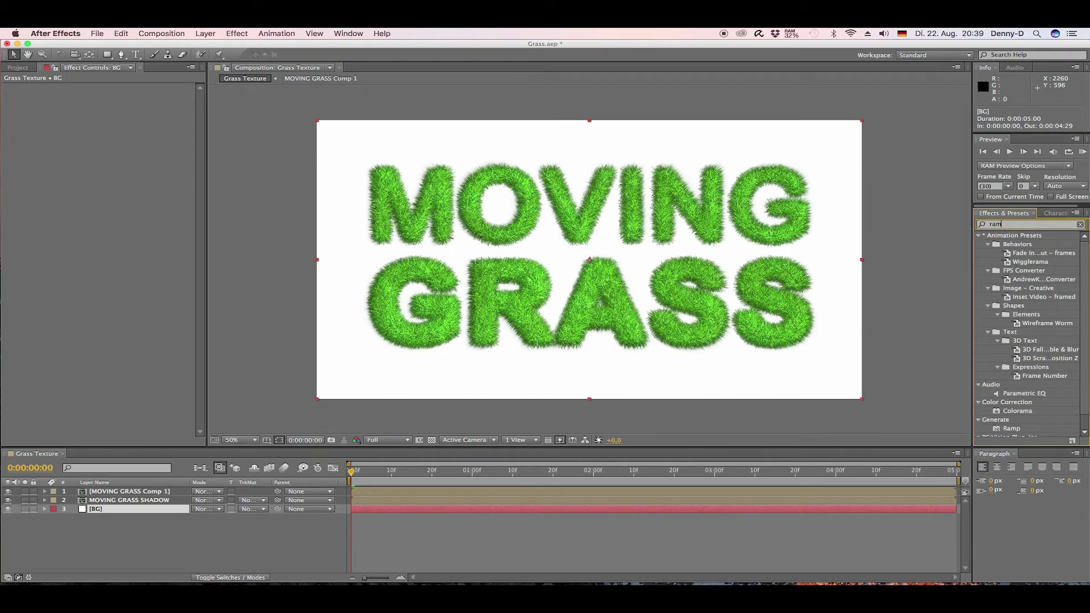
type("p")
double_click(1000, 247)
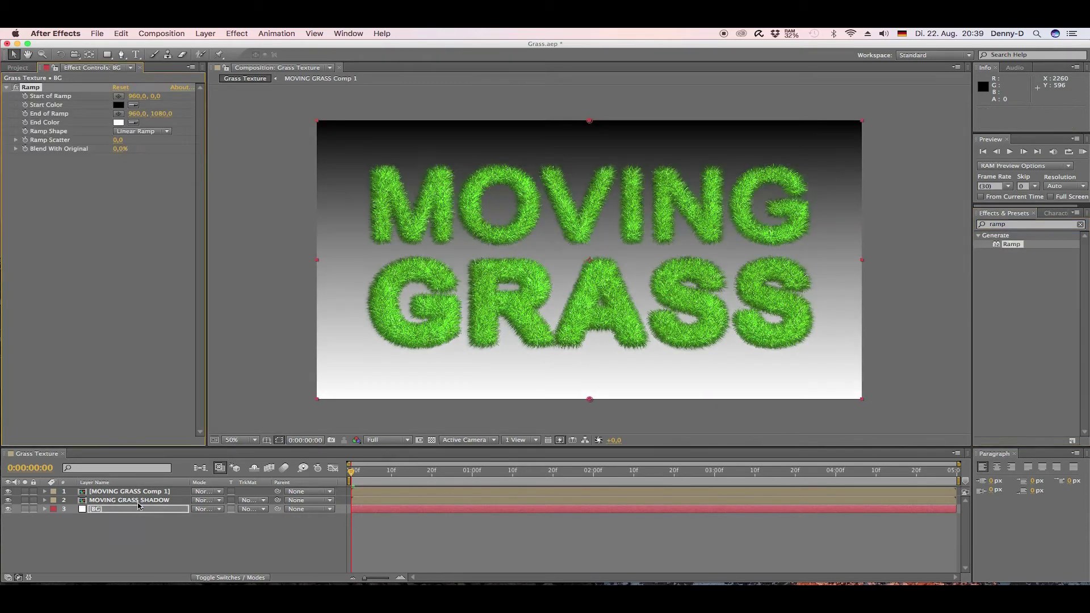
left_click(166, 132)
left_click(147, 151)
Set the ramp colours to a muted gray-teal start and dark blue-grey end.
left_click(118, 105)
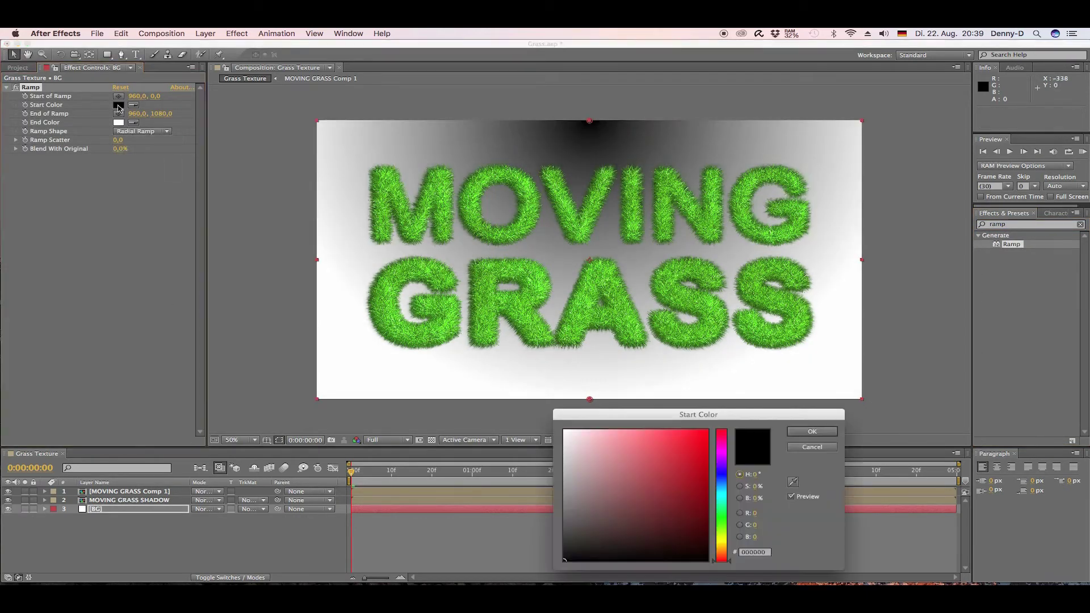
left_click(725, 501)
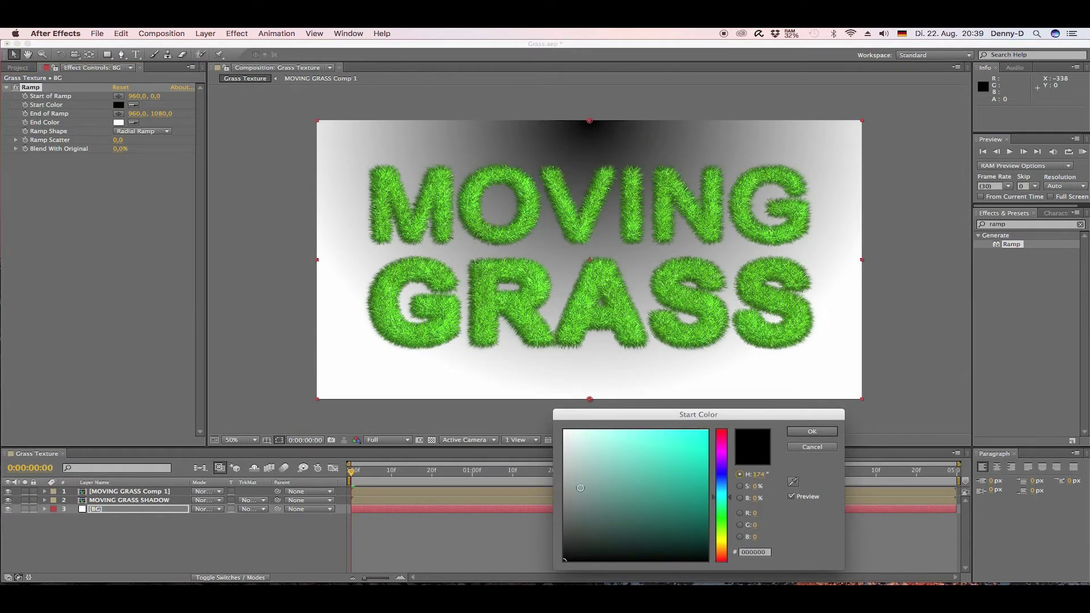
left_click(582, 500)
left_click(812, 432)
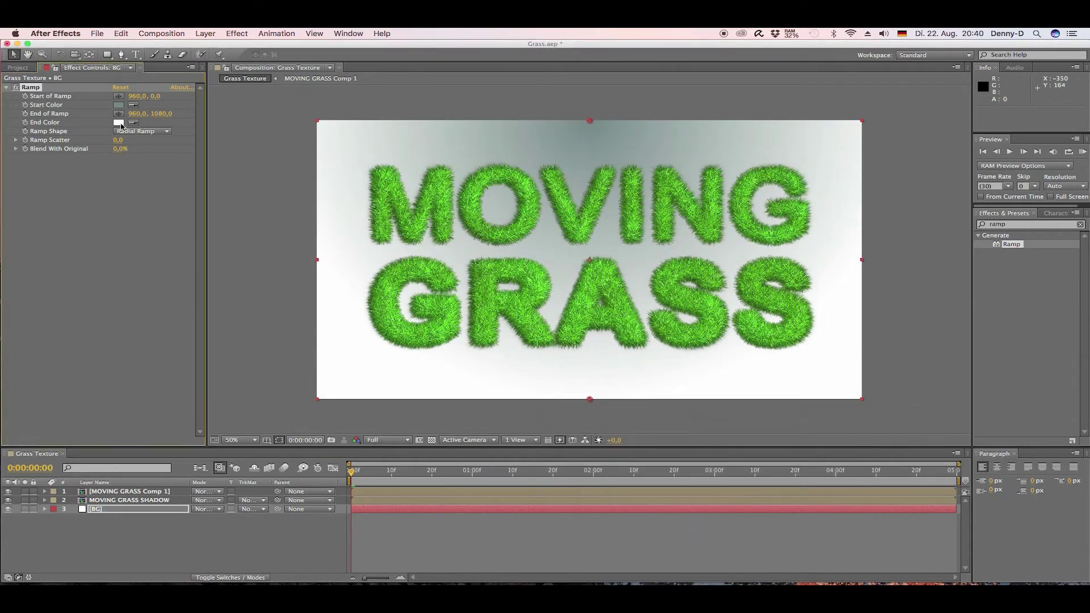
left_click(118, 122)
left_click(727, 491)
left_click_drag(593, 523, 605, 535)
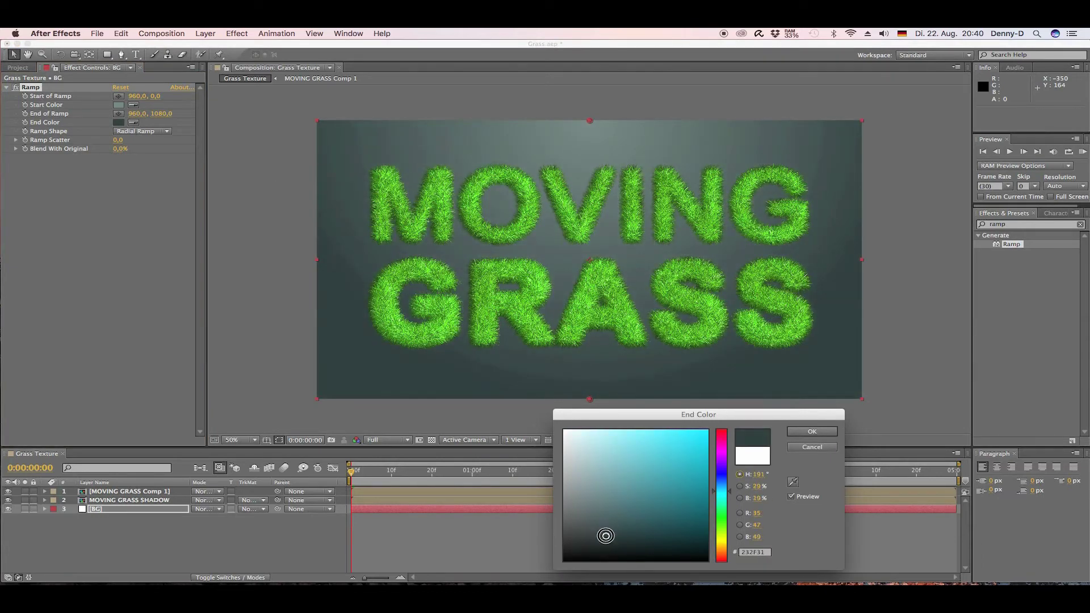
left_click(812, 431)
Centre the gradient on the O of MOVING, push its end bottom-right, and set Ramp Scatter 500.
left_click_drag(589, 121, 500, 207)
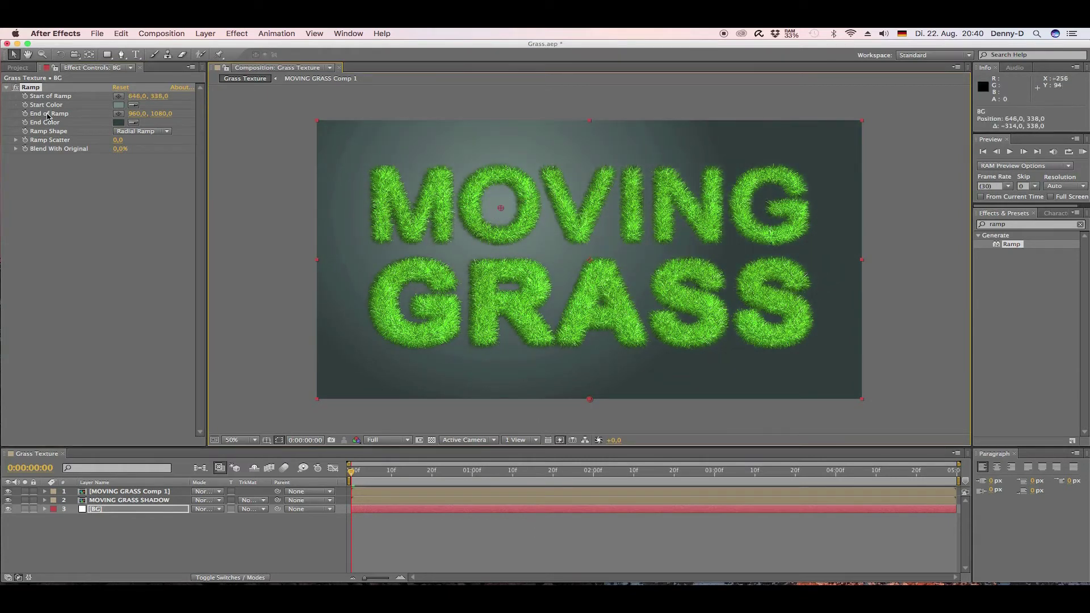
left_click(167, 114)
left_click_drag(590, 400, 865, 399)
left_click(117, 141)
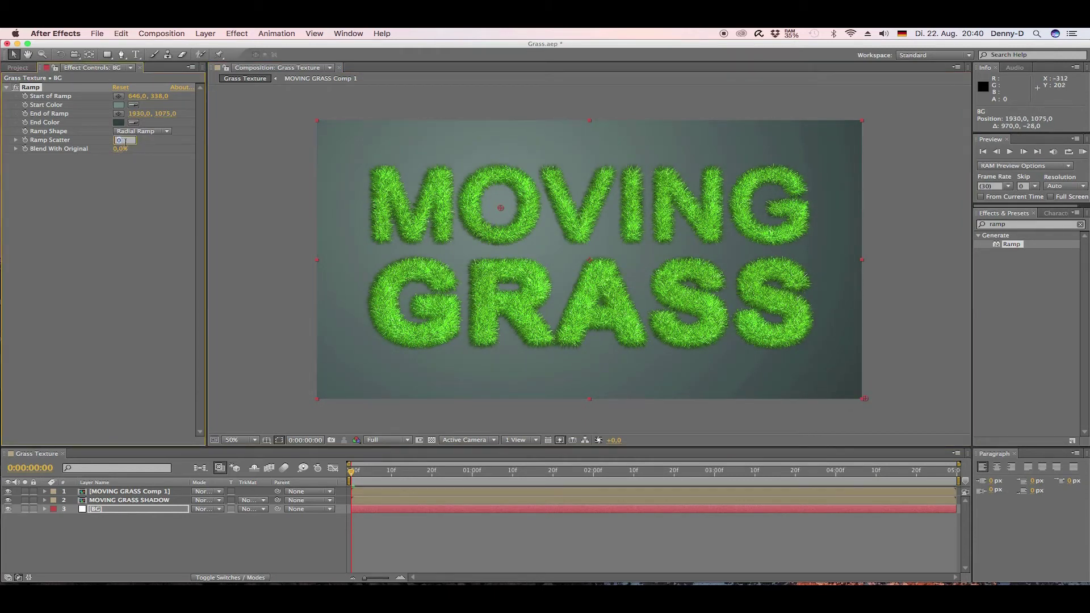
type("500")
left_click(89, 213)
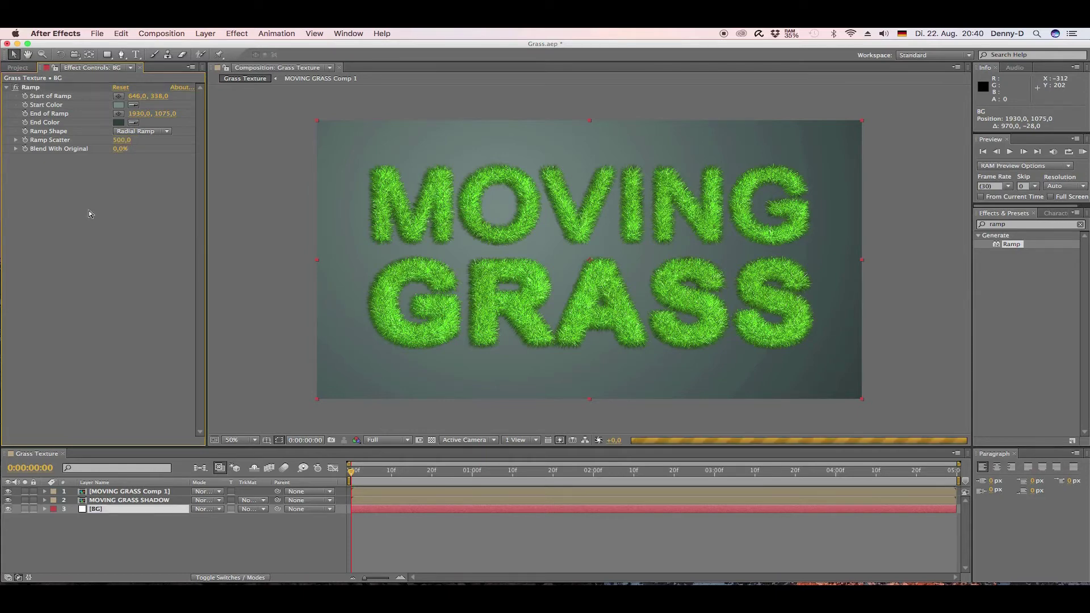
Lighten the gradient's start colour slightly.
scroll(562, 255, "up", 2)
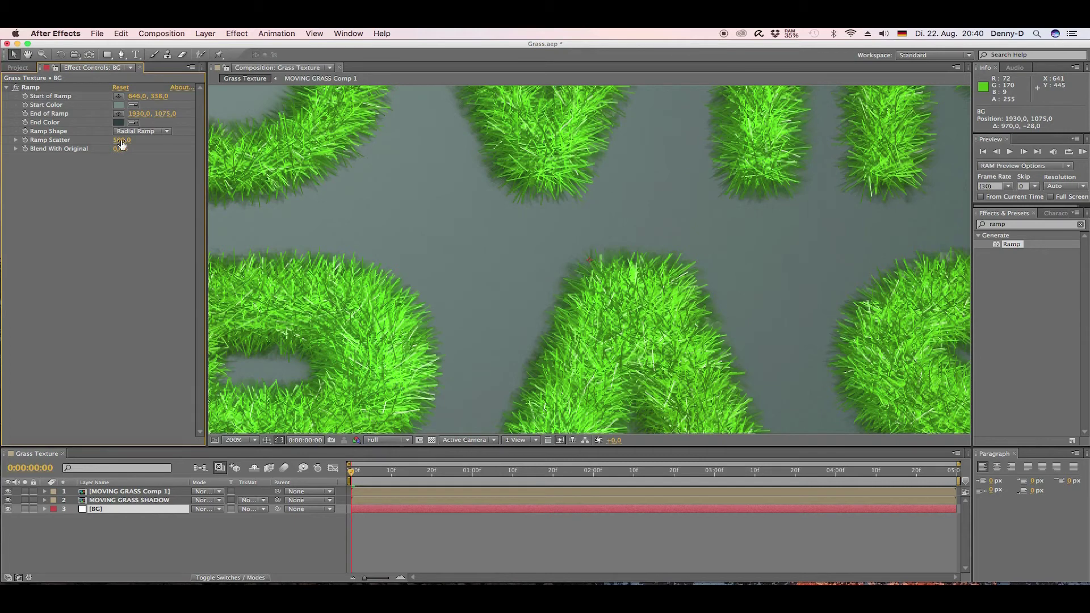
left_click(119, 105)
left_click_drag(582, 500, 583, 491)
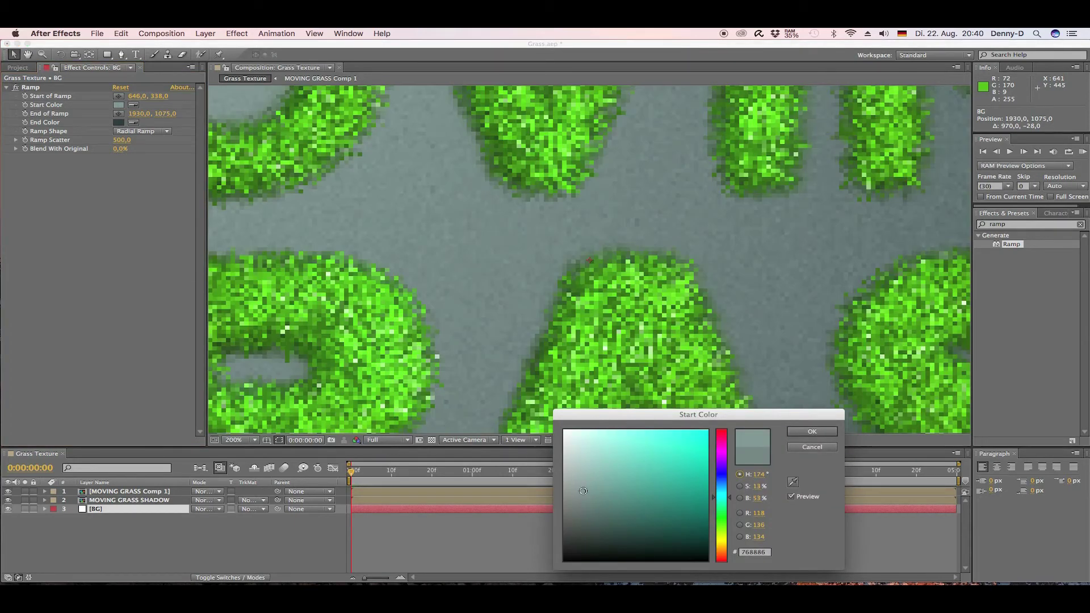
Brighten the Ramp start colour to gray-teal 8EA2A0 and collapse the Ramp settings.
left_click(812, 431)
key("comma")
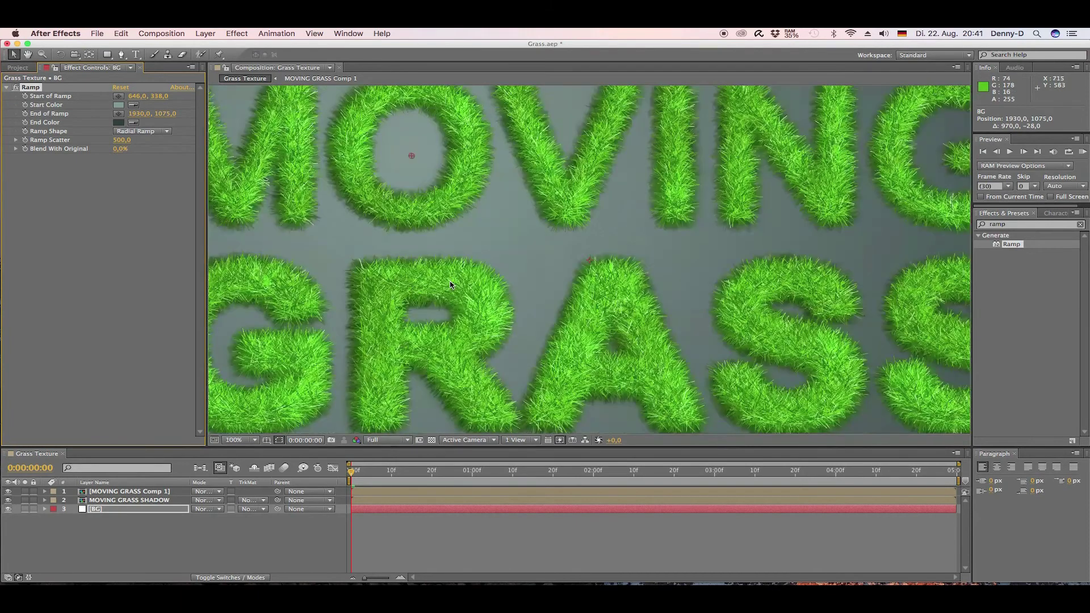
key("comma")
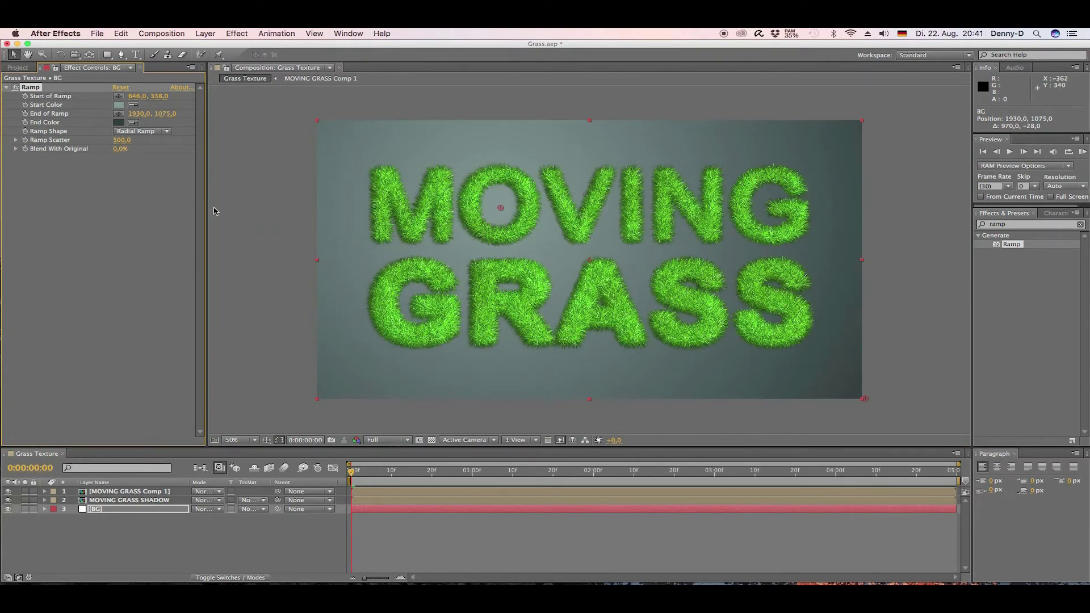
left_click(121, 107)
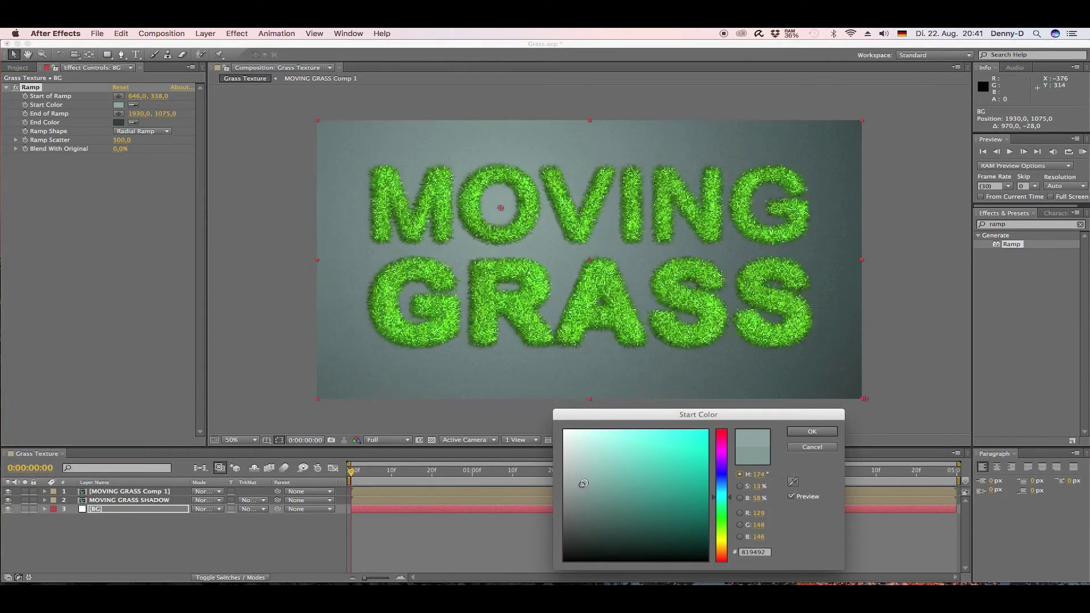
left_click_drag(582, 484, 582, 477)
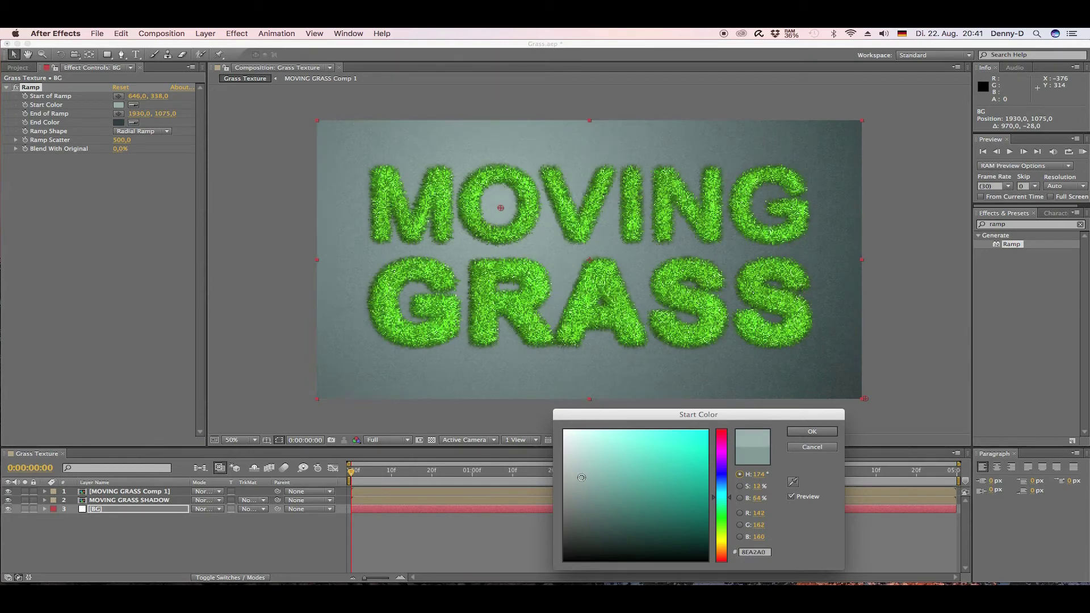
left_click(811, 431)
left_click(233, 524)
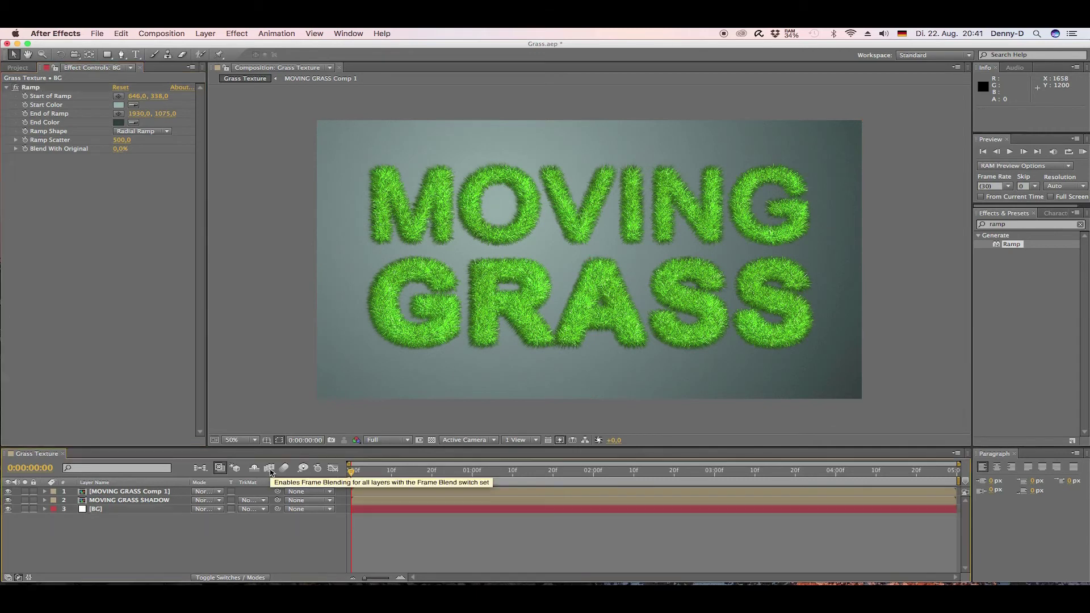
left_click(6, 87)
Add Fractal Noise to BG in Multiply mode with Contrast 20 and Brightness 45.
left_click(1017, 225)
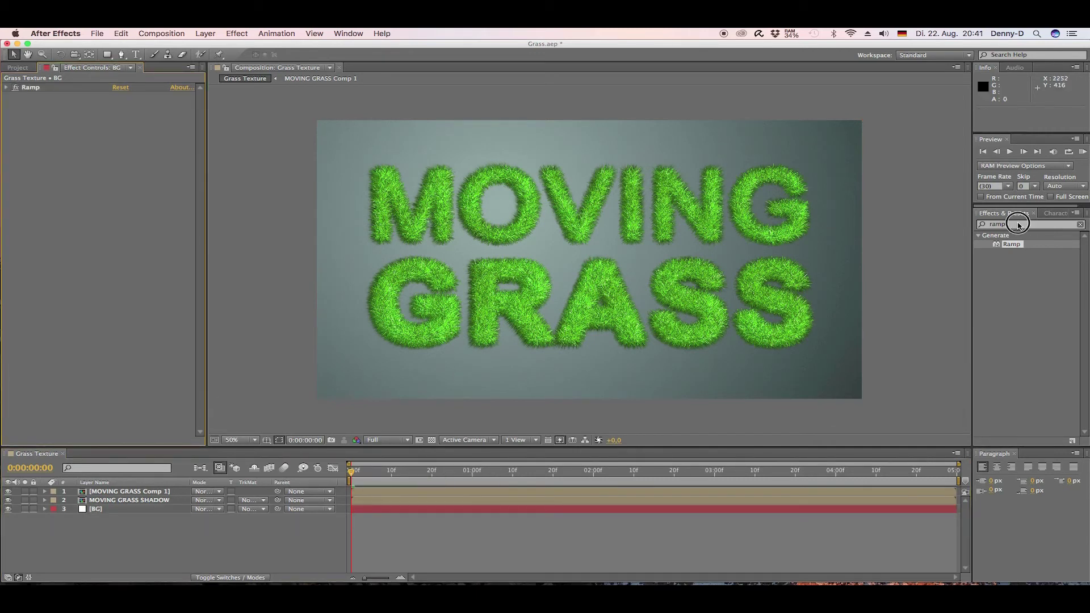
type("fractal")
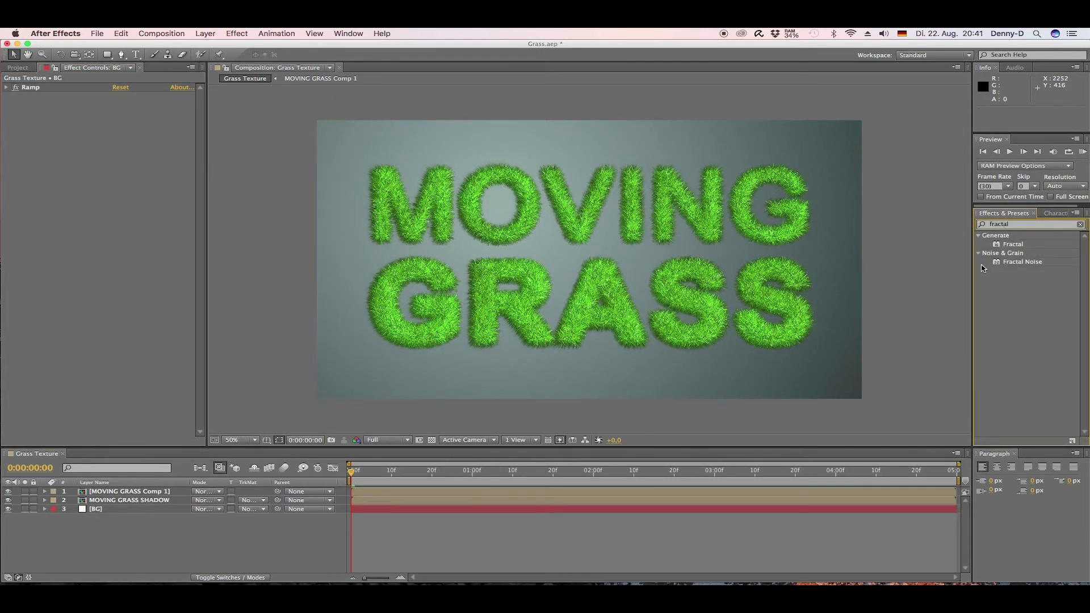
left_click_drag(983, 263, 122, 151)
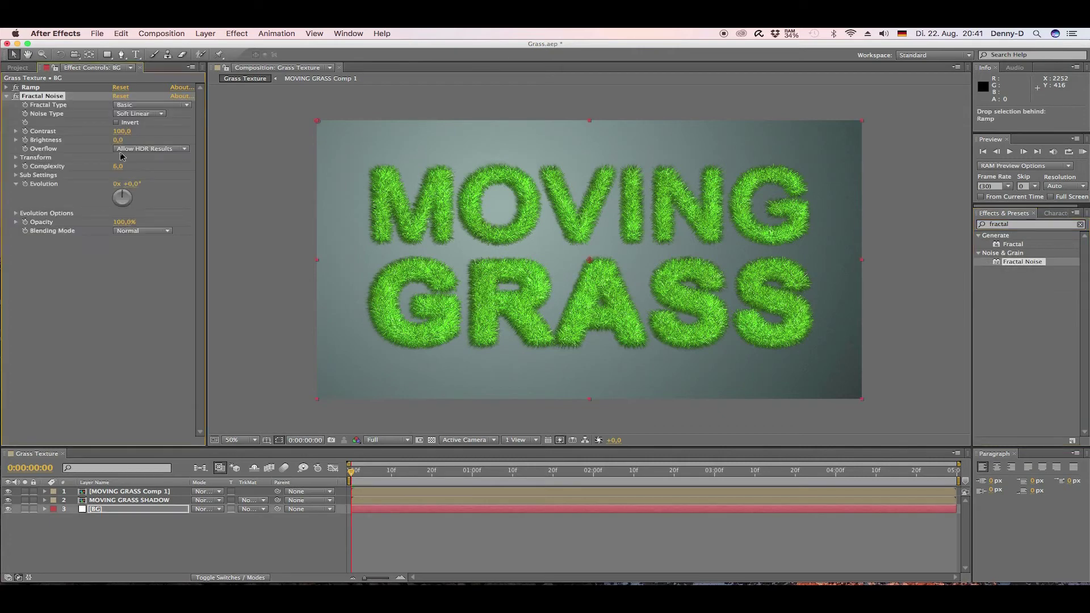
left_click(167, 232)
left_click(151, 282)
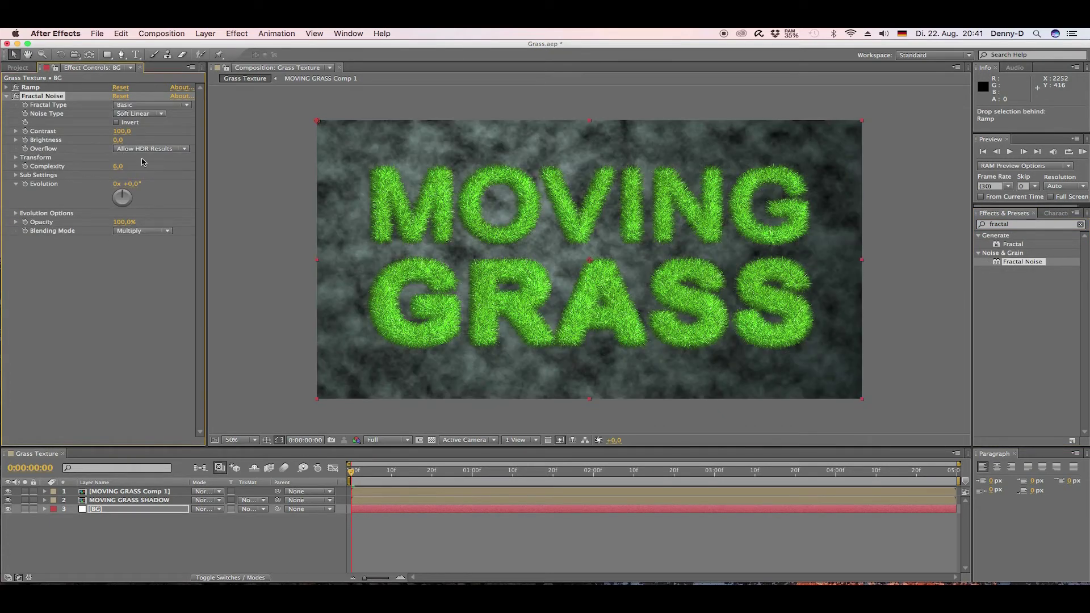
left_click(122, 131)
type("20")
key("Tab")
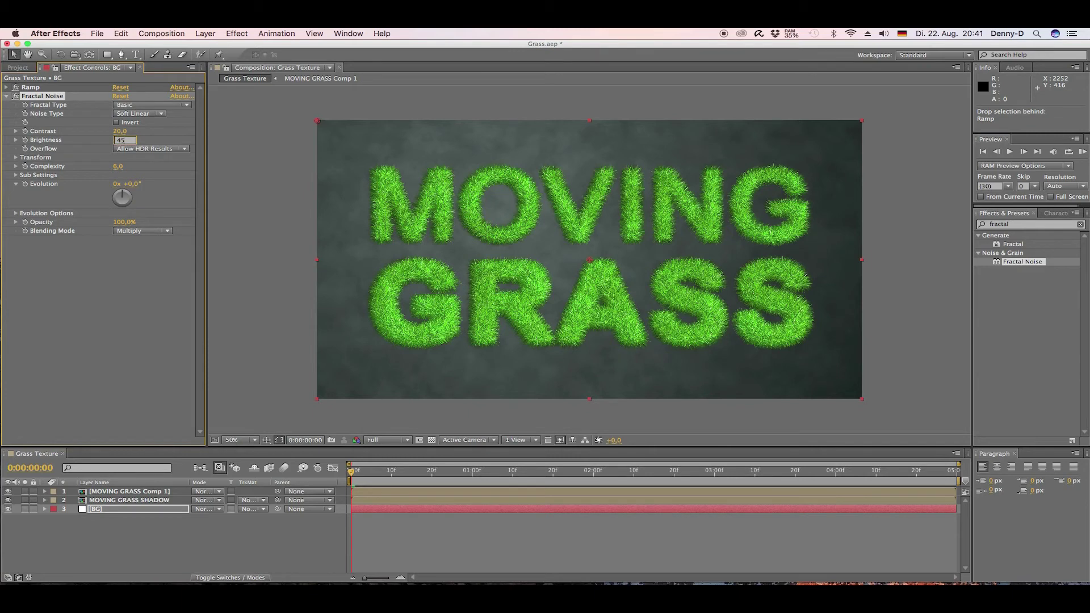
key("Return")
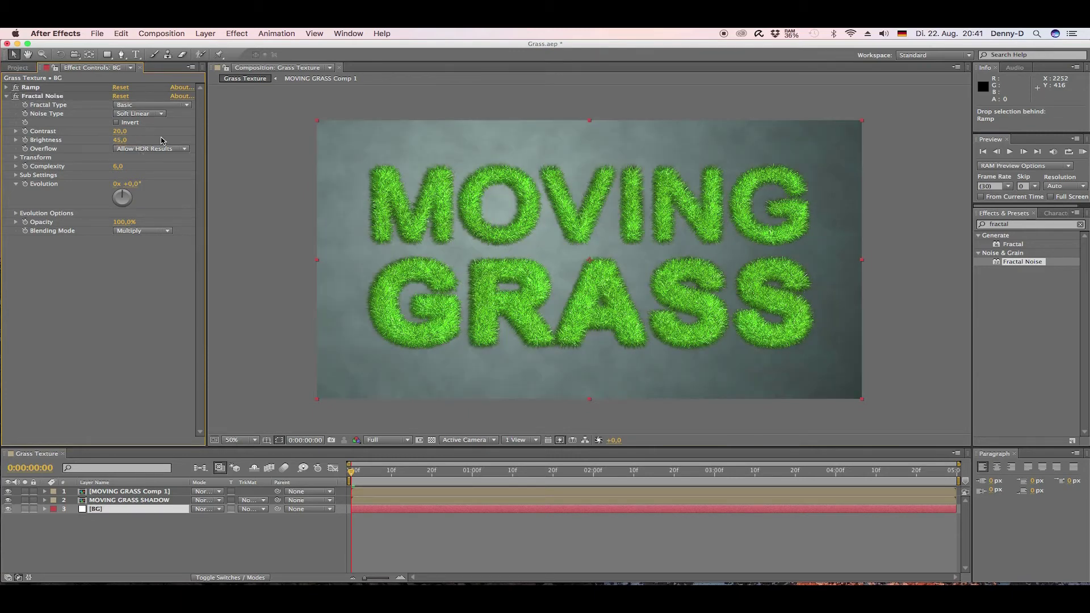
left_click(7, 97)
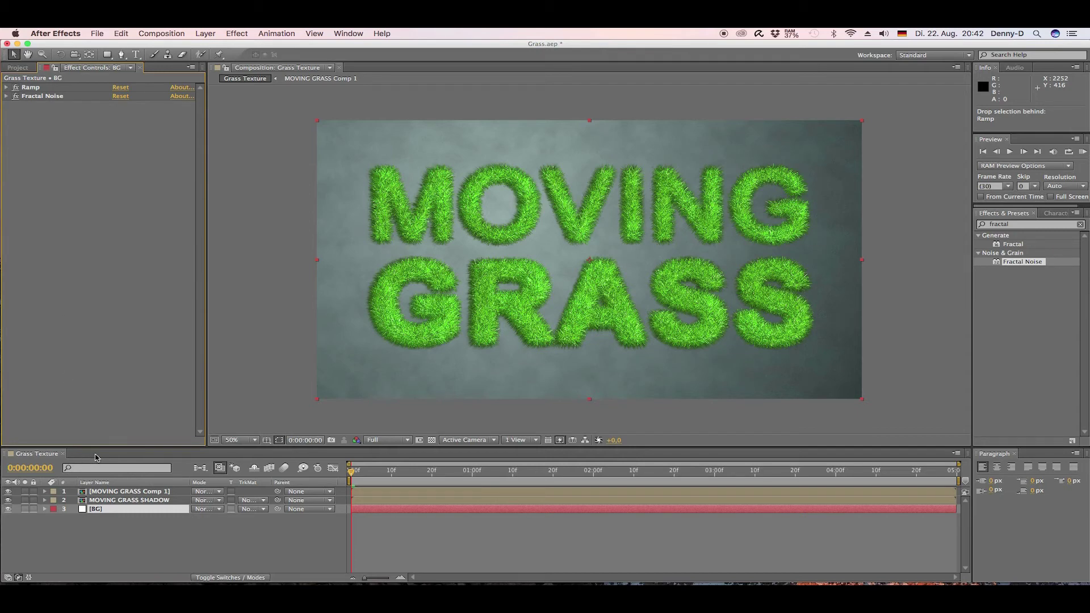
Set the grass title layer to Overlay blend mode and preview the animation.
left_click(220, 494)
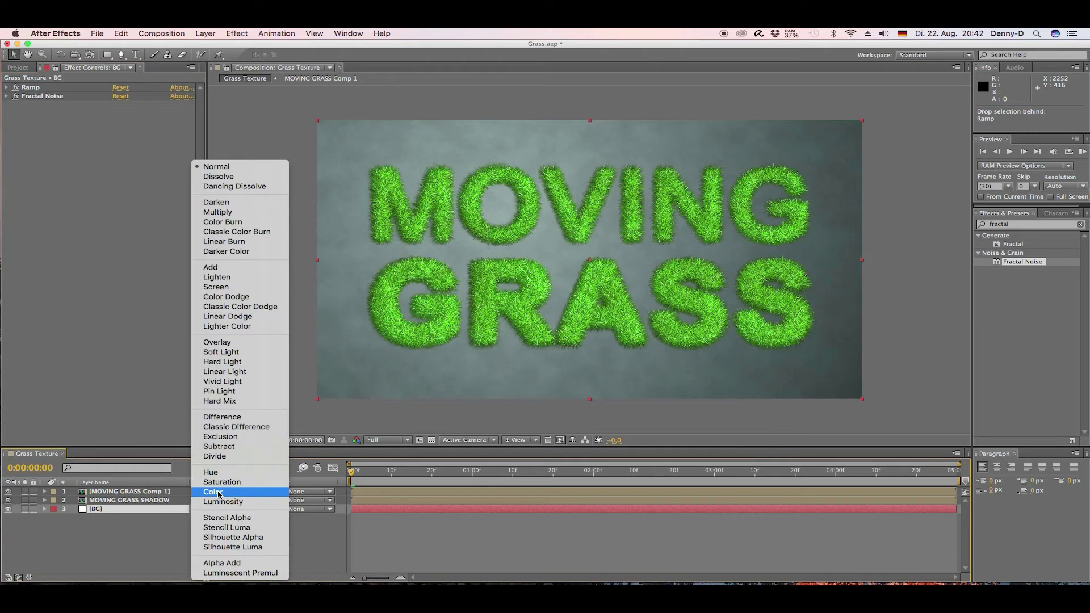
left_click(226, 344)
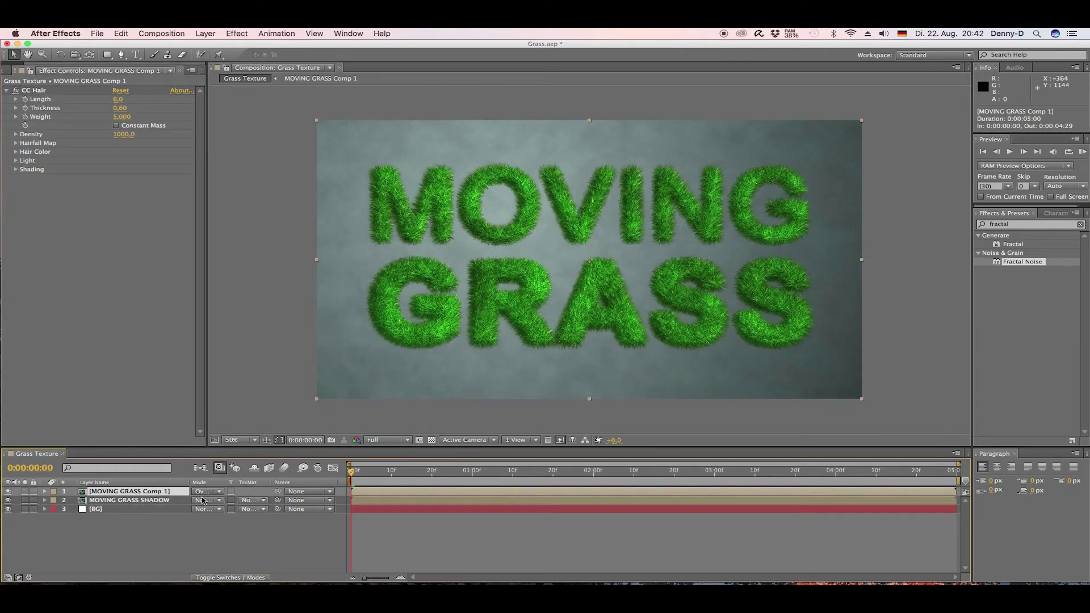
left_click(420, 500)
key("space")
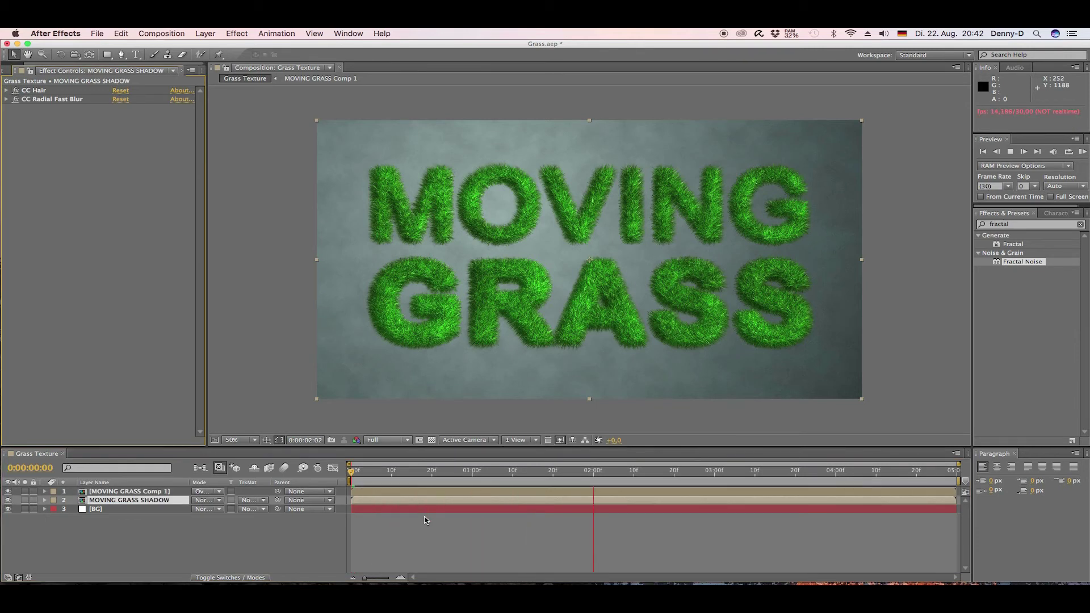
key("space")
In MOVING GRASS Comp 1, turn Fractal Noise Evolution to 1x+31° and add an expression.
double_click(83, 491)
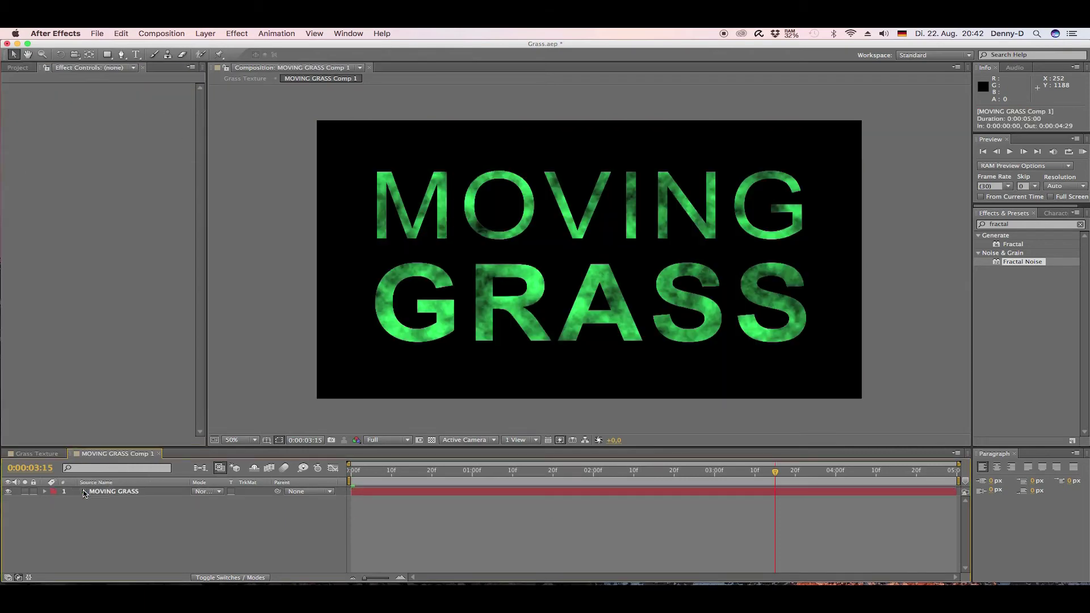
left_click(95, 491)
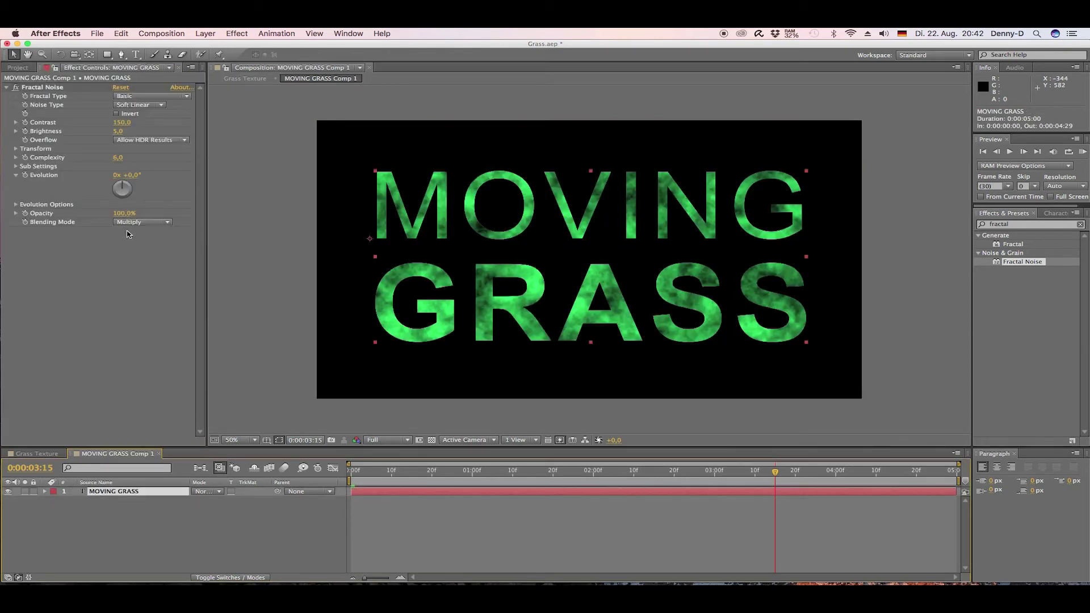
left_click(55, 177)
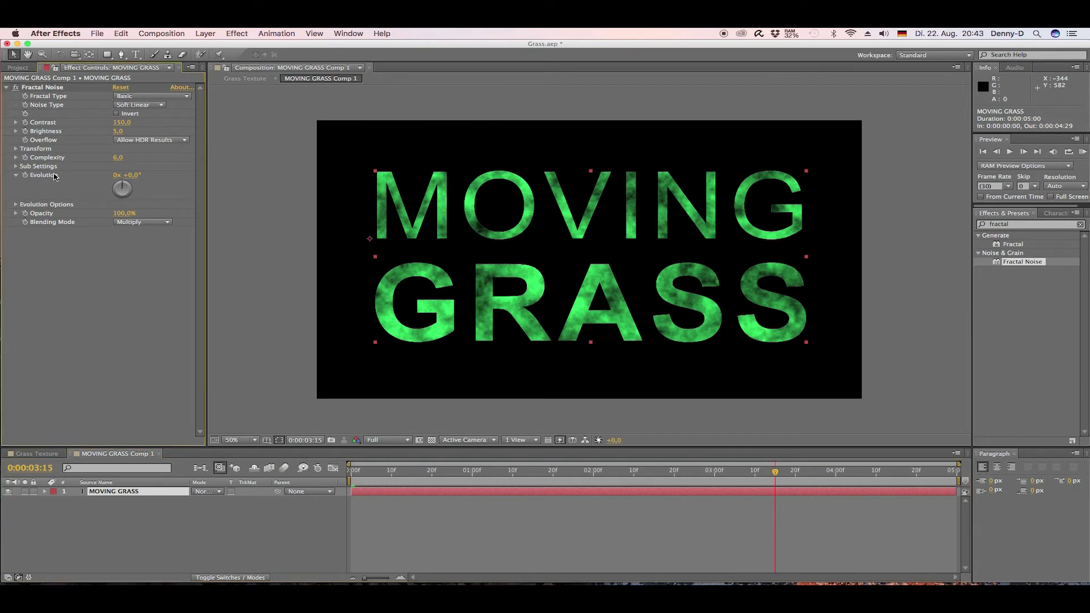
left_click_drag(126, 186, 360, 193)
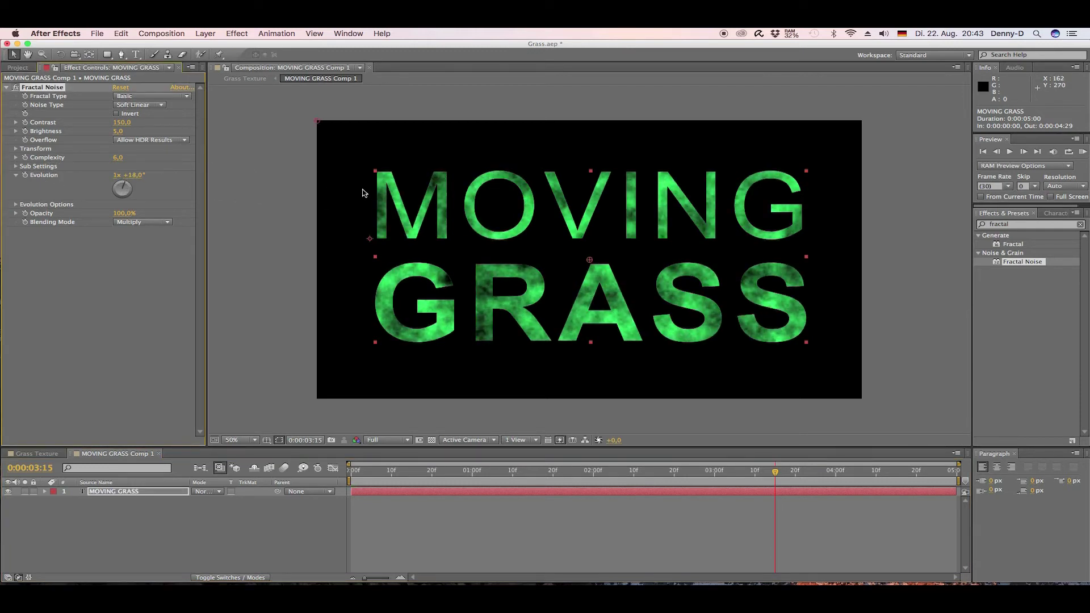
left_click_drag(127, 188, 128, 184)
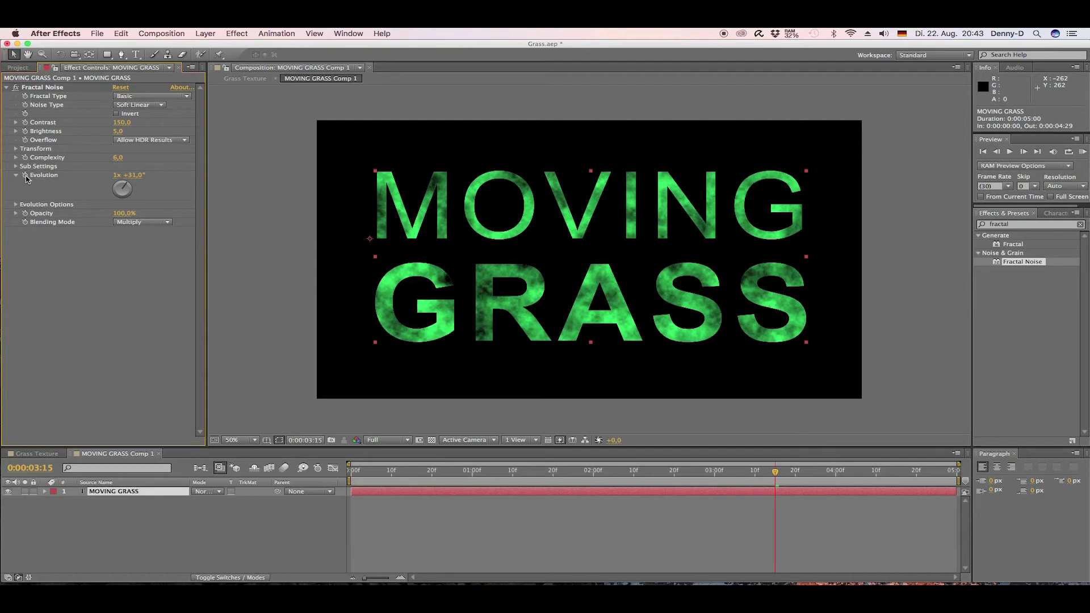
left_click(25, 175, "alt")
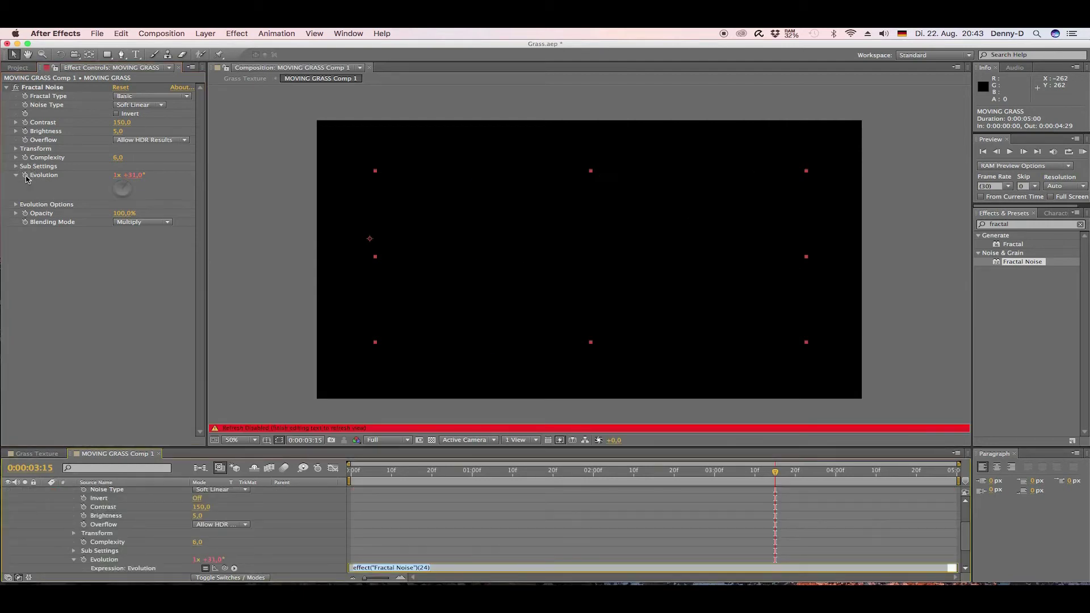
Make the Evolution expression time*200, preview it, and close the MOVING GRASS Comp 1 timeline.
type("time*200")
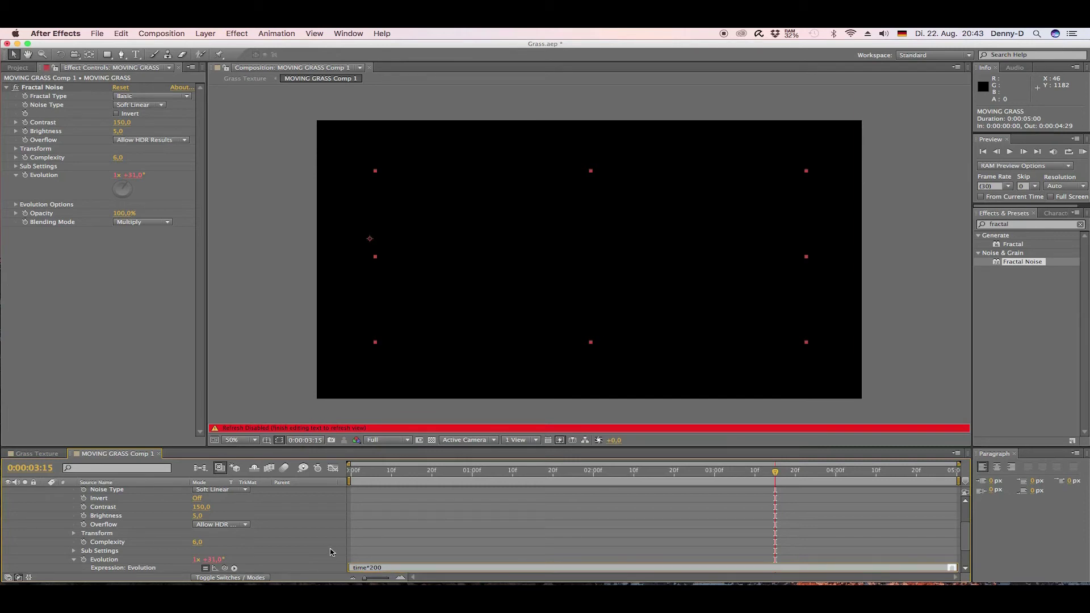
left_click(331, 549)
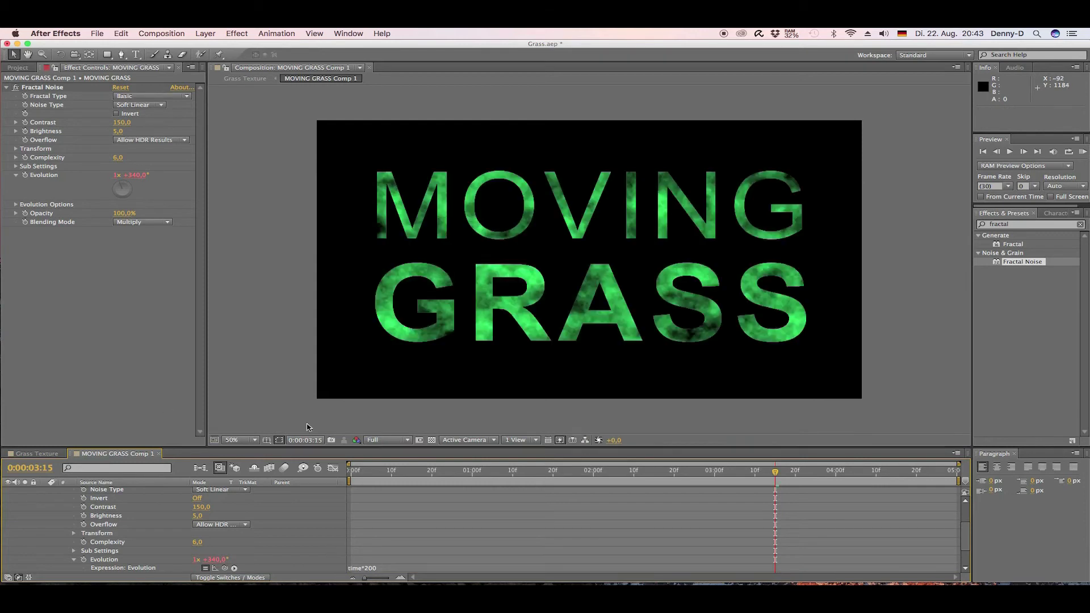
key("space")
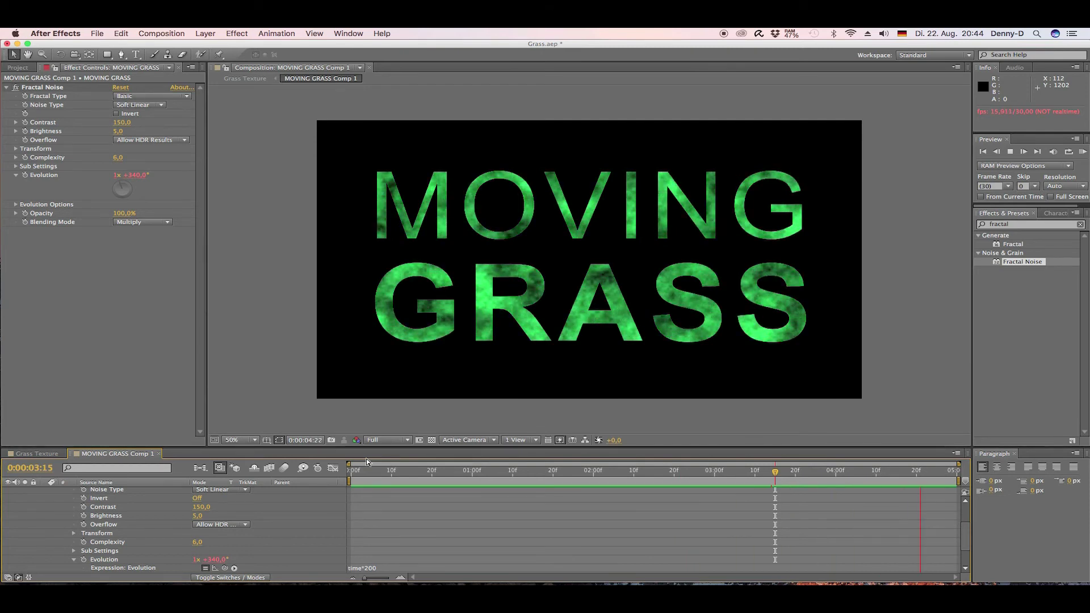
left_click(354, 470)
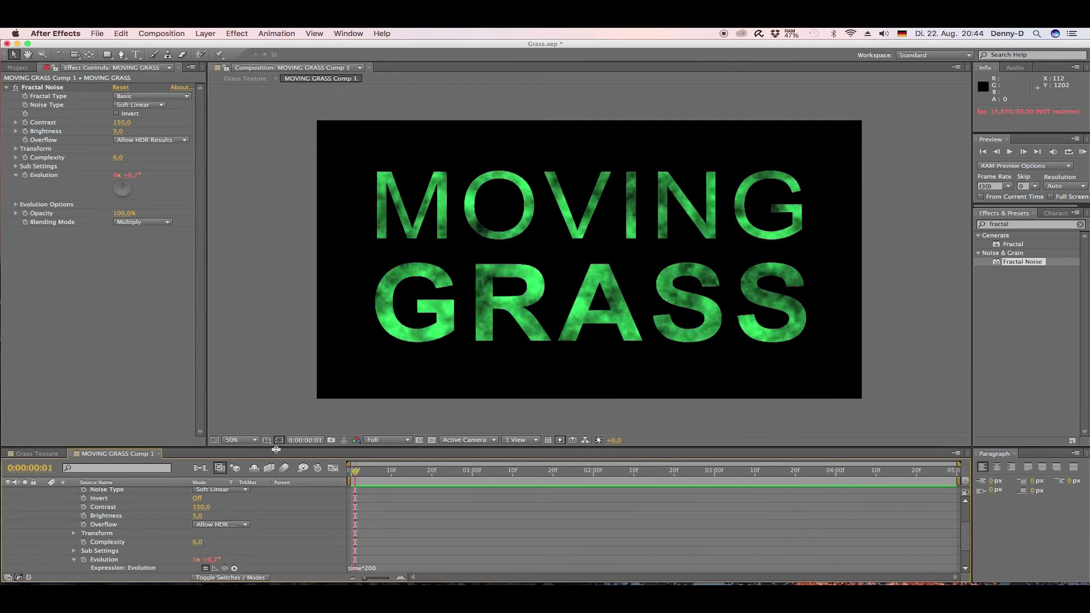
left_click(159, 454)
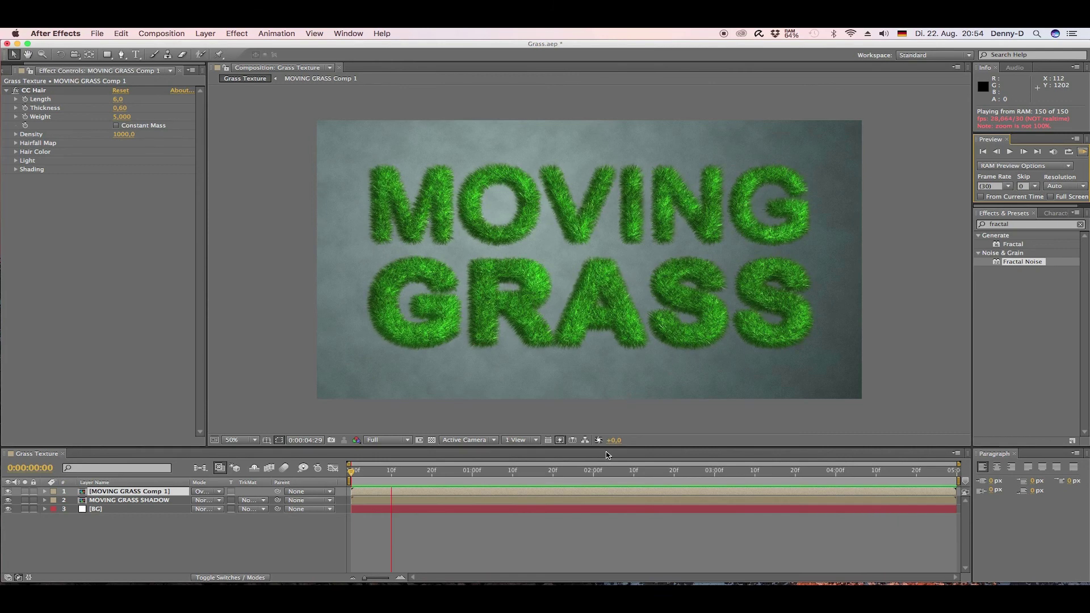
Change the precomp's Evolution expression from time*200 to time*100, then RAM-preview Grass Texture again.
key("space")
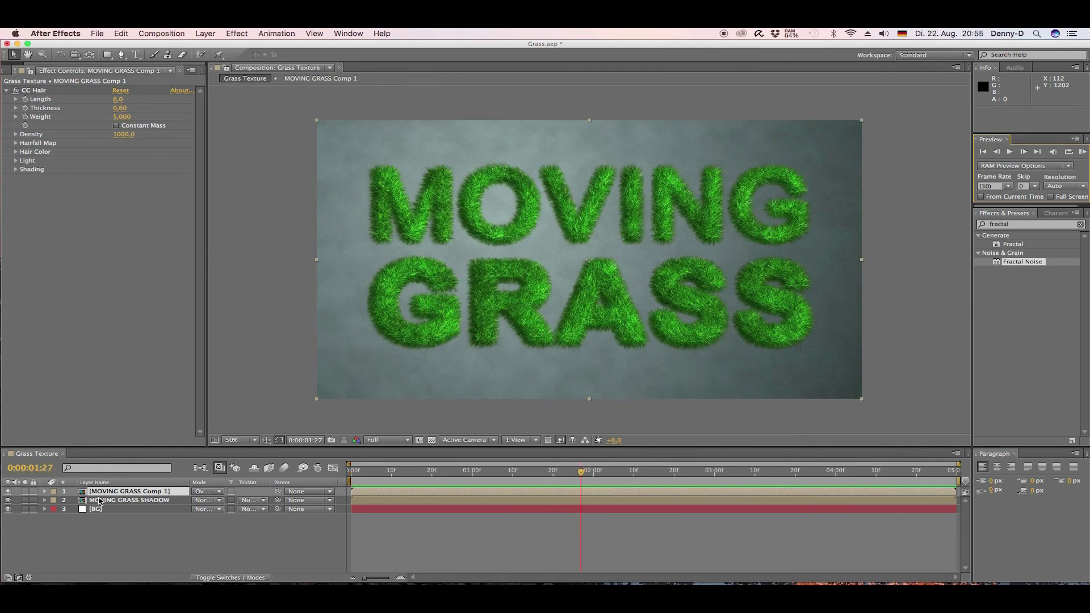
double_click(84, 493)
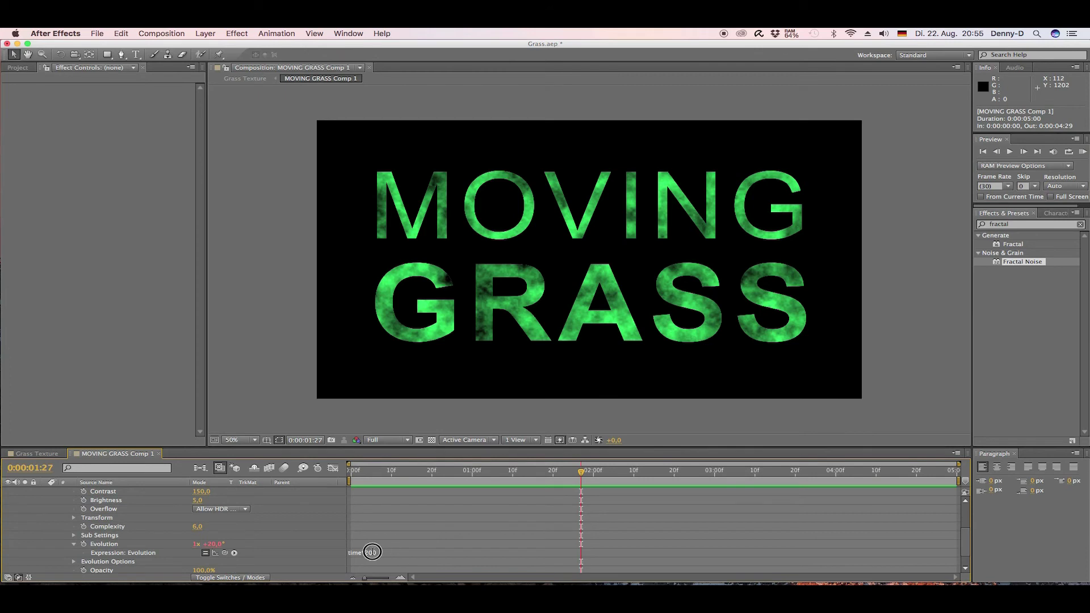
left_click(373, 552)
left_click_drag(384, 551, 372, 551)
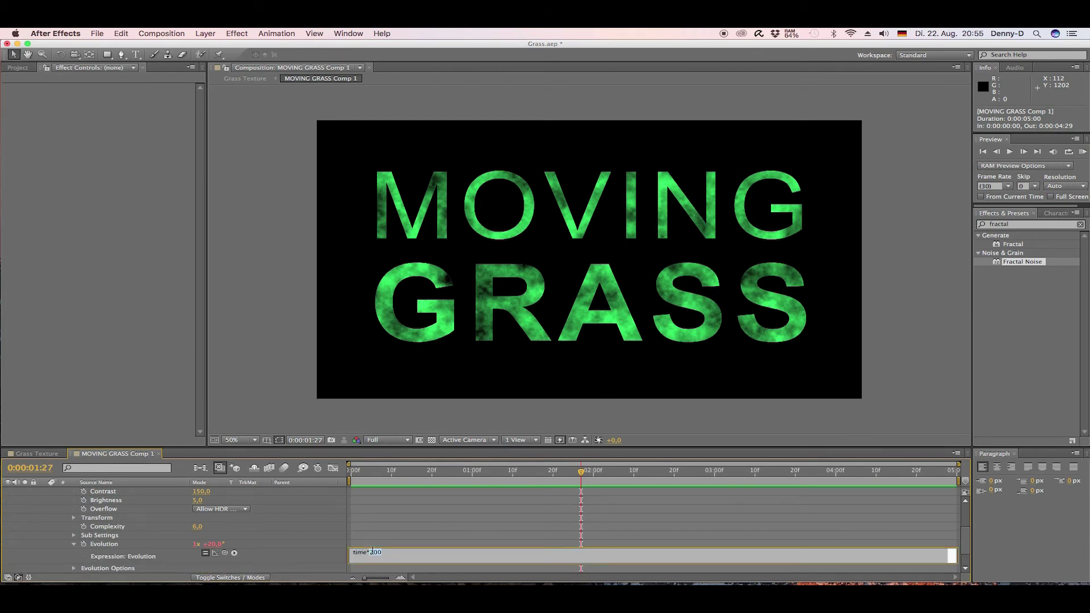
type("1")
left_click(322, 545)
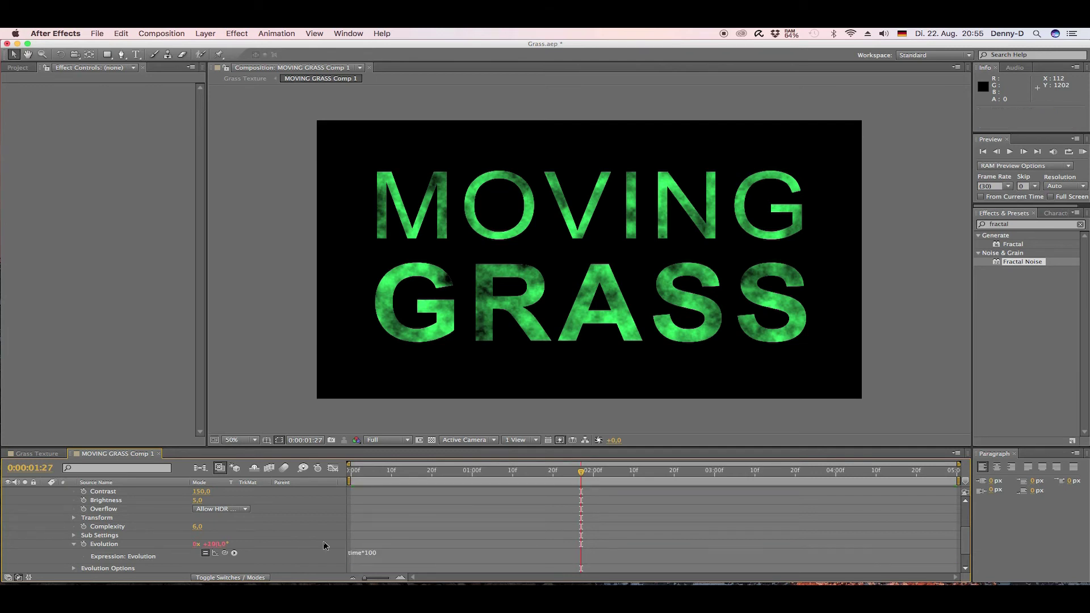
left_click(37, 454)
left_click(1082, 152)
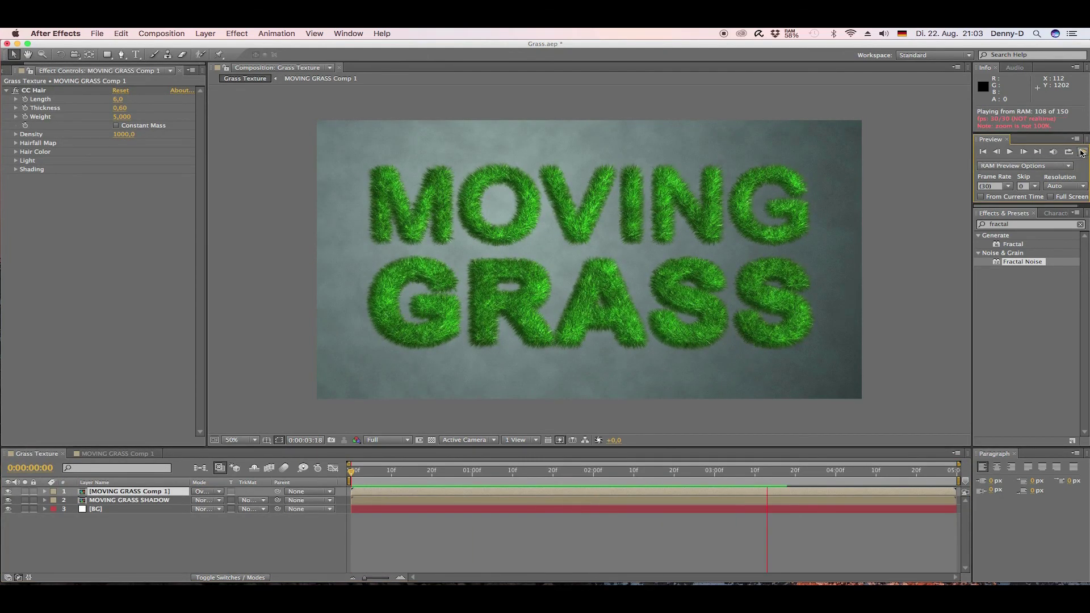
Stop the preview, add Grass Texture to the Render Queue and open its Best Settings render settings.
left_click(1081, 152)
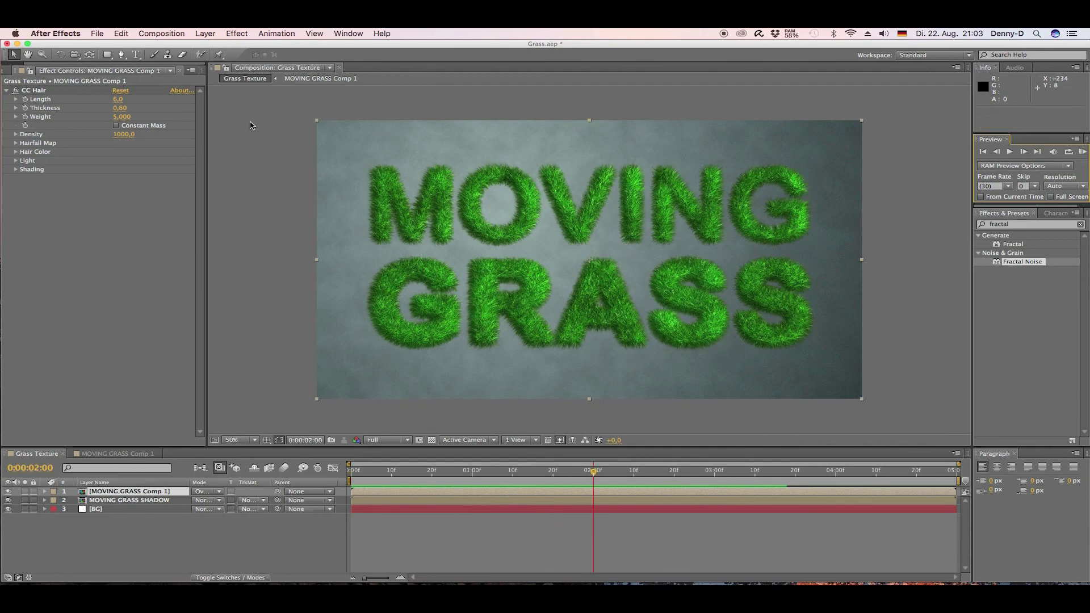
left_click(233, 64)
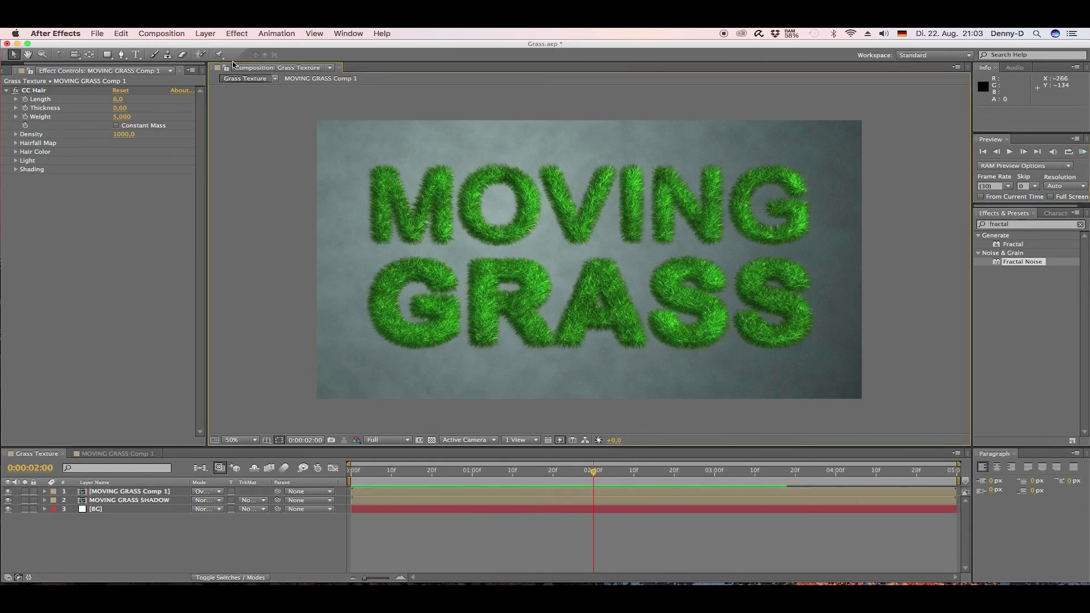
left_click(163, 33)
left_click(177, 108)
left_click(102, 511)
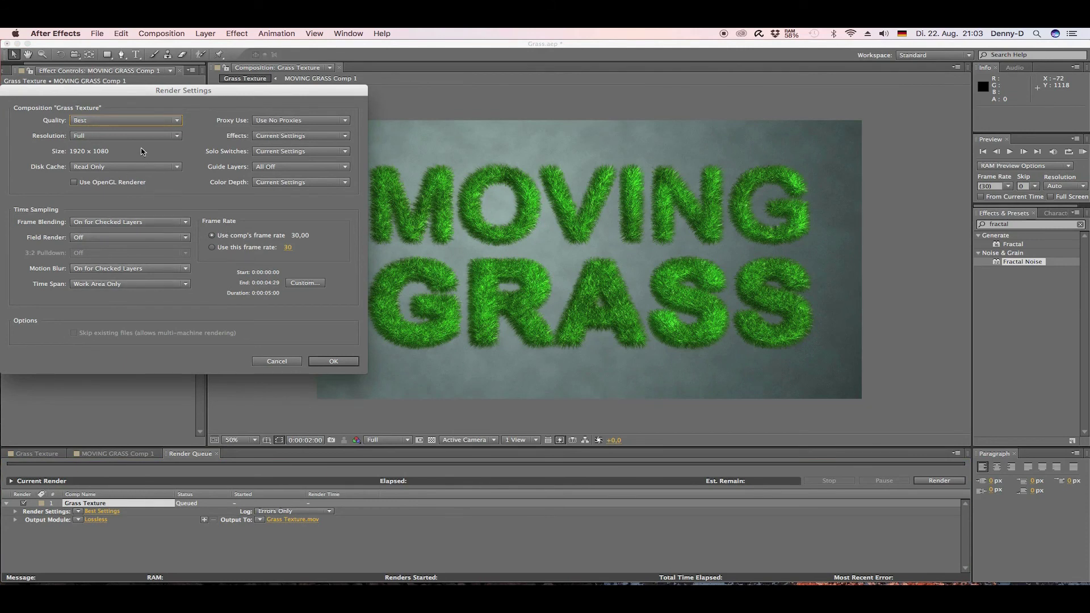
Accept Best Settings and switch the output module from Lossless to QuickTime with the H.264 codec.
left_click(334, 362)
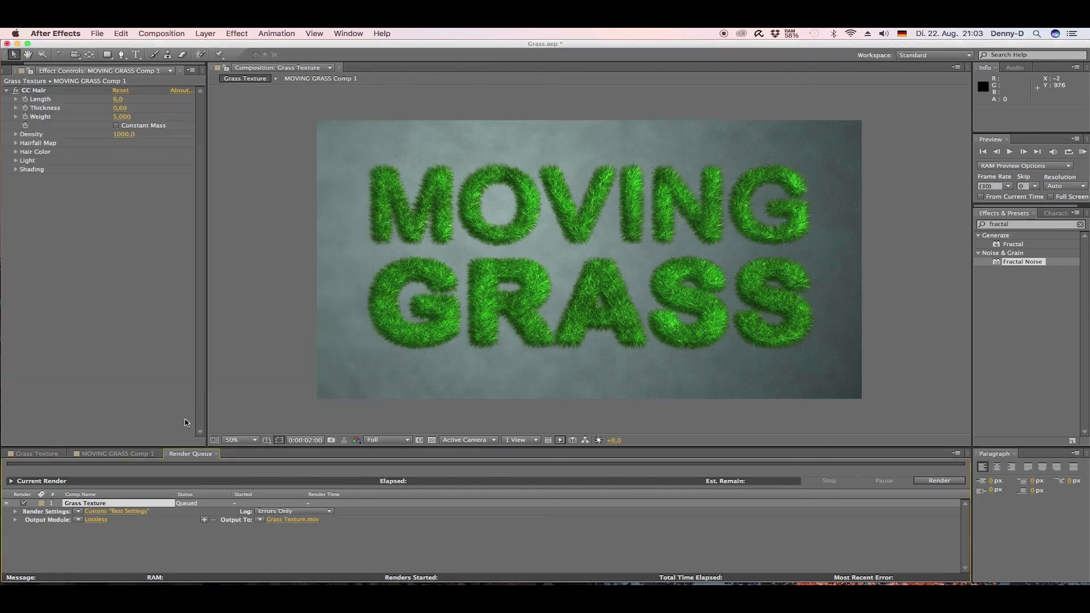
left_click(95, 520)
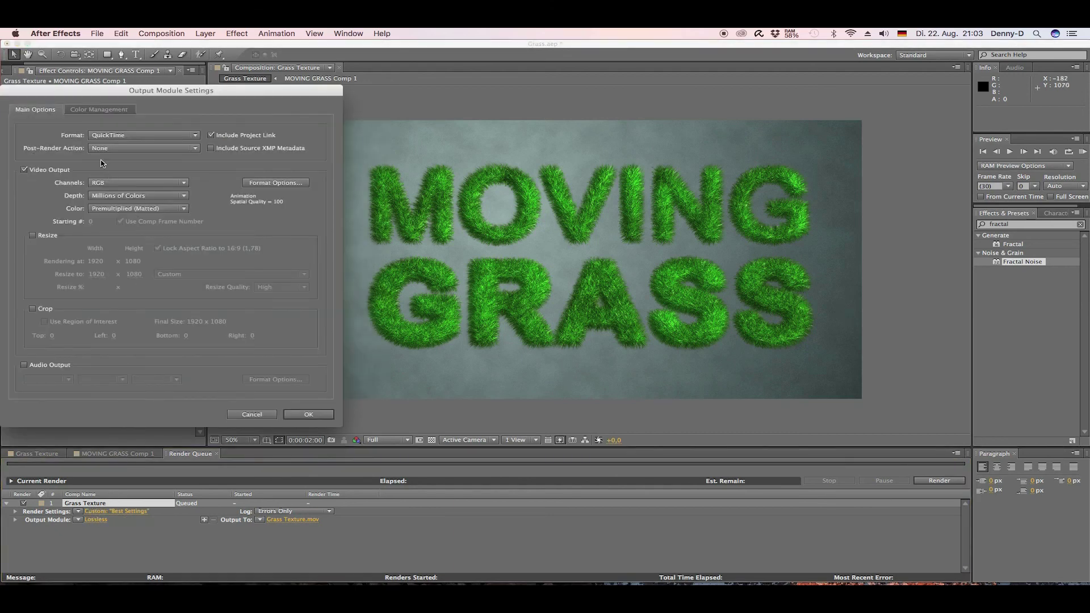
left_click(281, 182)
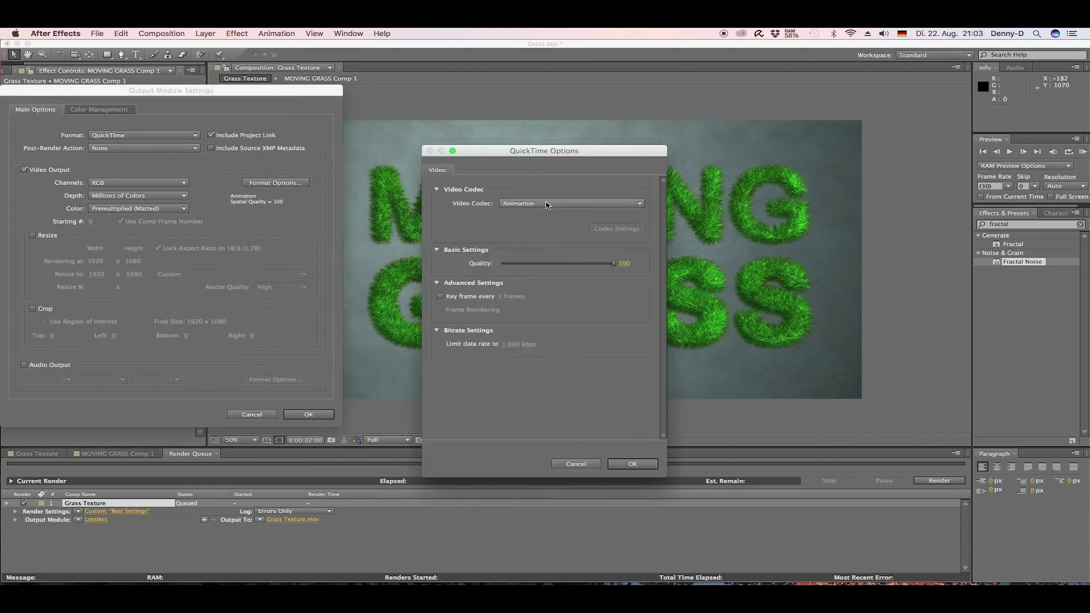
left_click(635, 203)
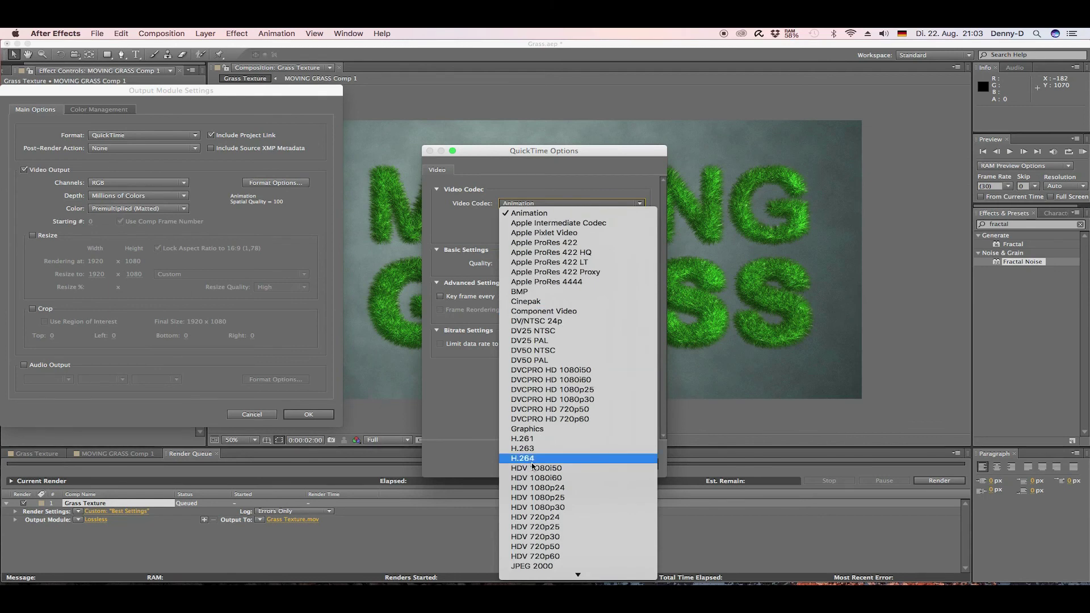
left_click(532, 460)
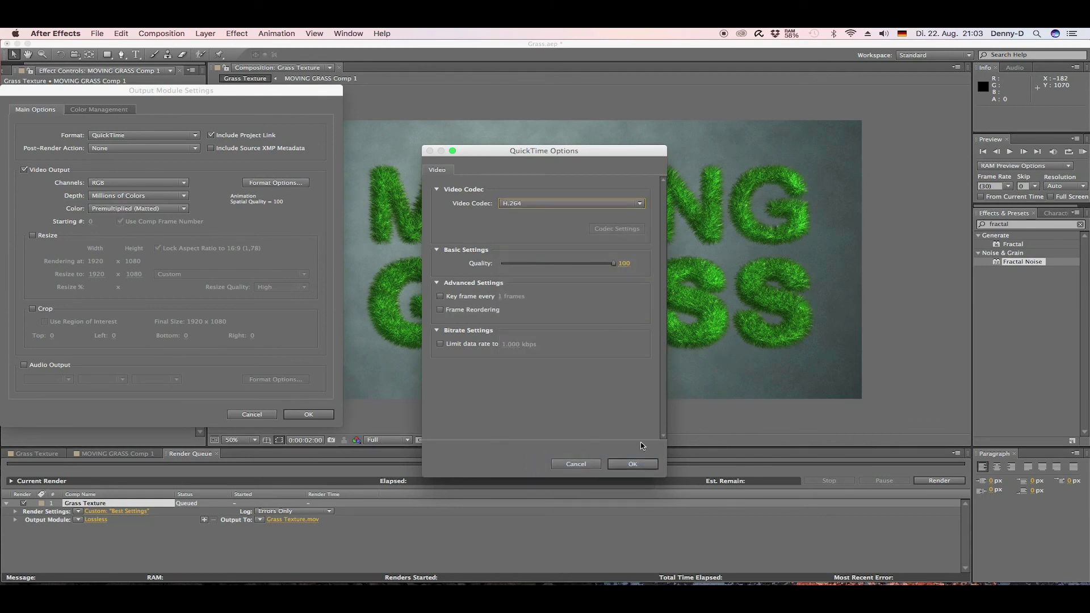
left_click(632, 464)
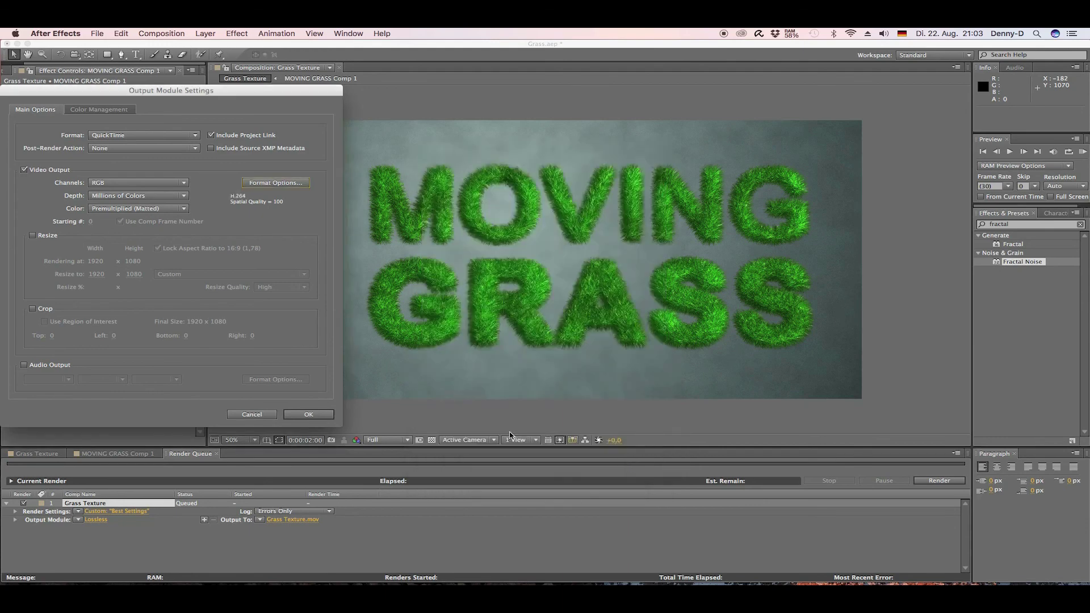
left_click(308, 414)
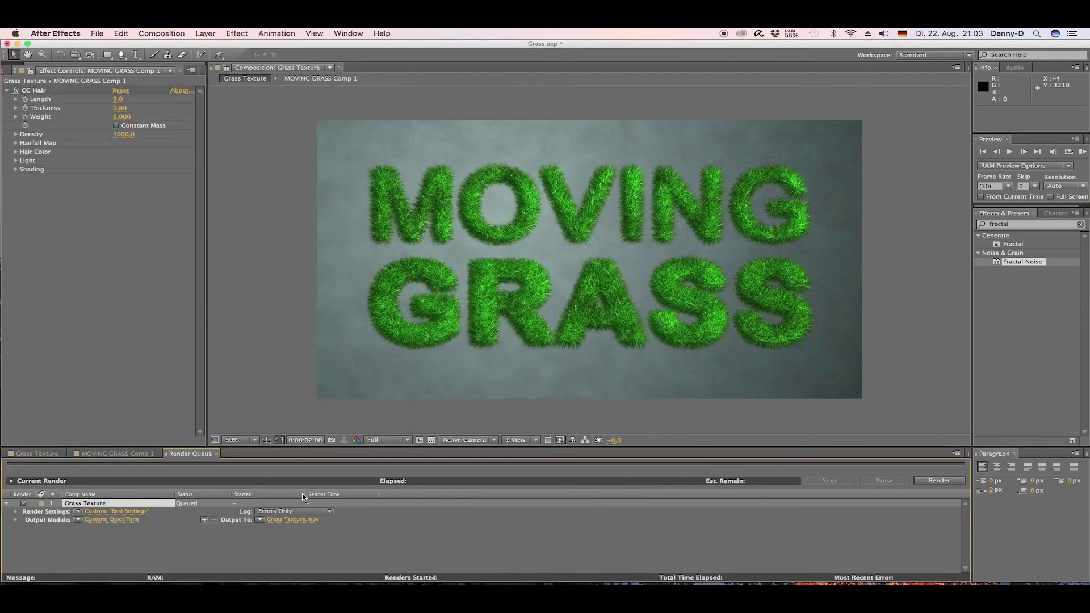
Name the output file Moving Grass.mov and start rendering the movie.
left_click(293, 519)
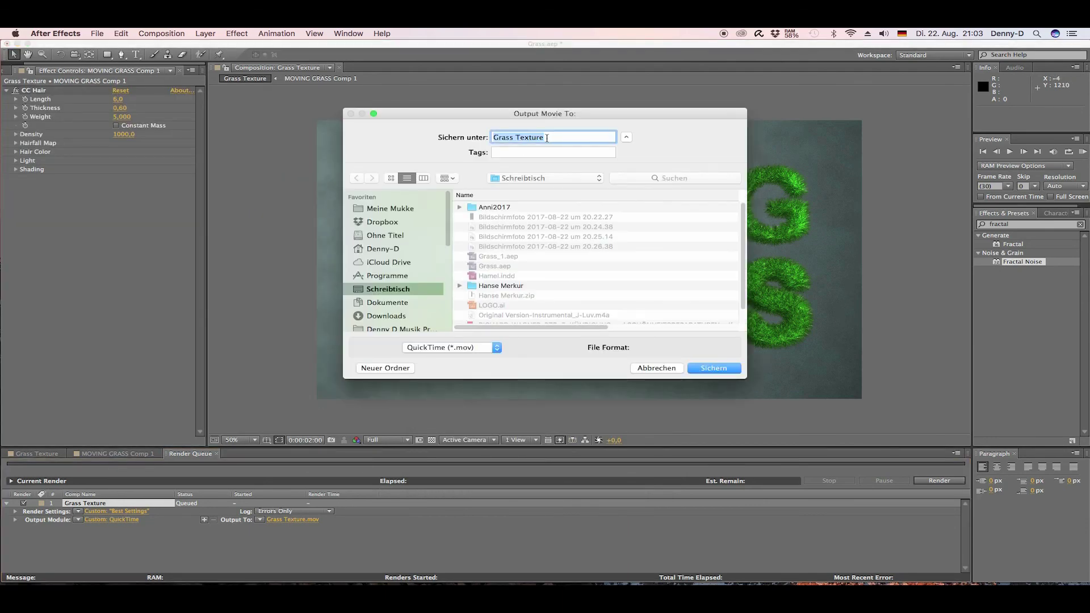
type("Moving Grass")
left_click(714, 368)
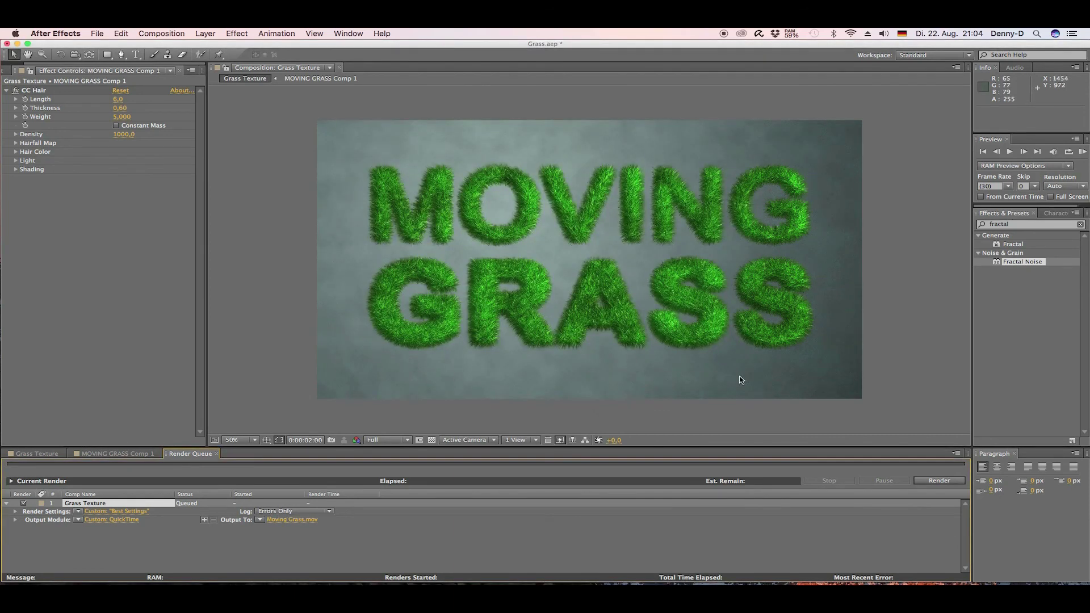
left_click(946, 483)
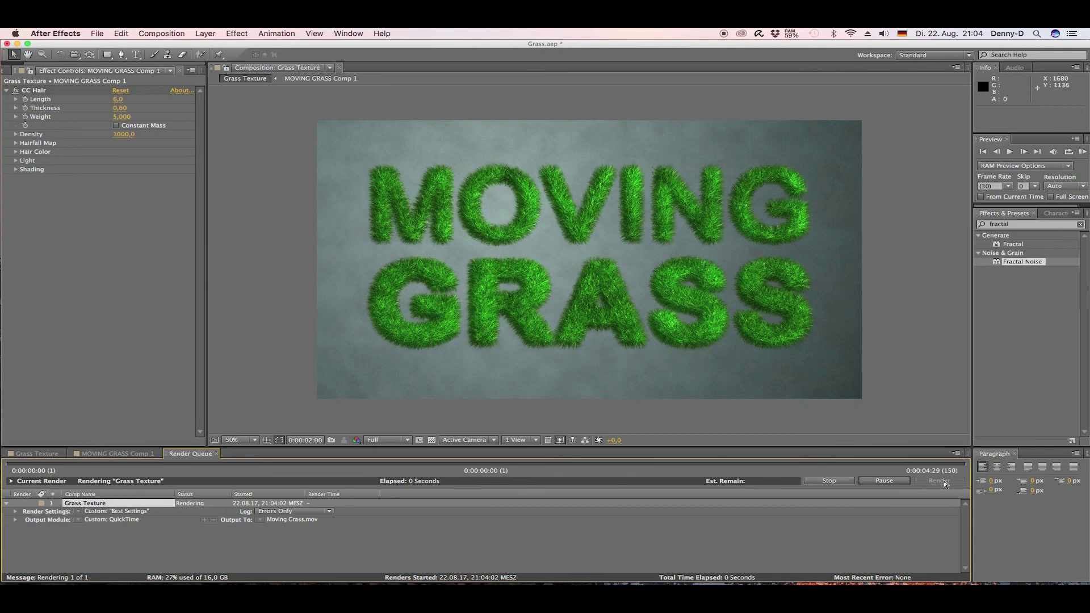